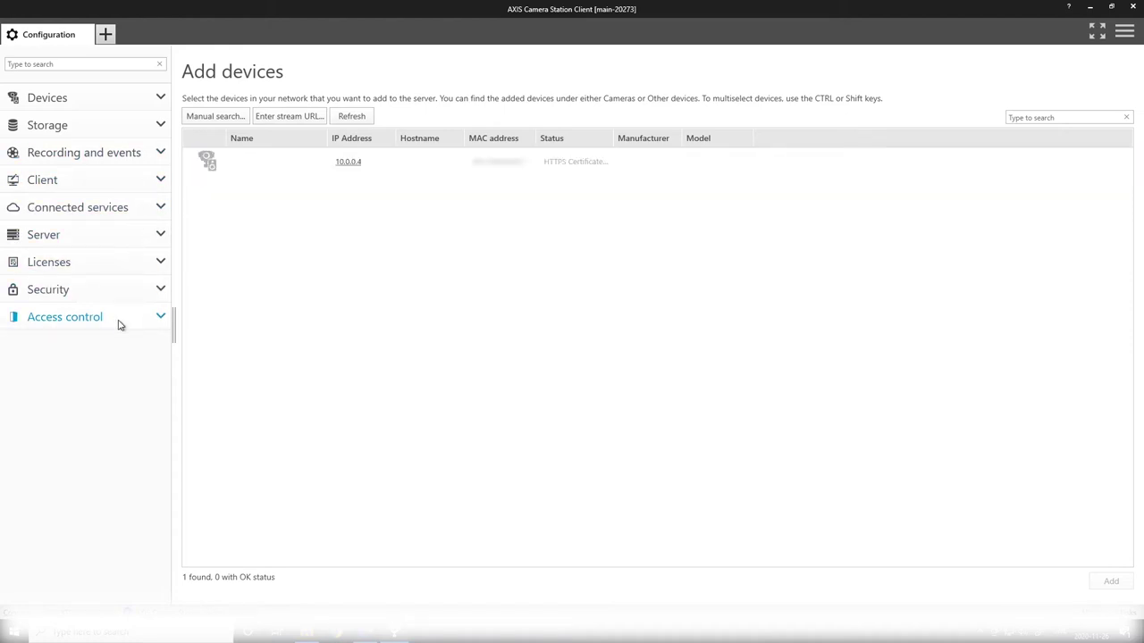
Open the Access control Doors and zones page from the left navigation pane.
click(64, 319)
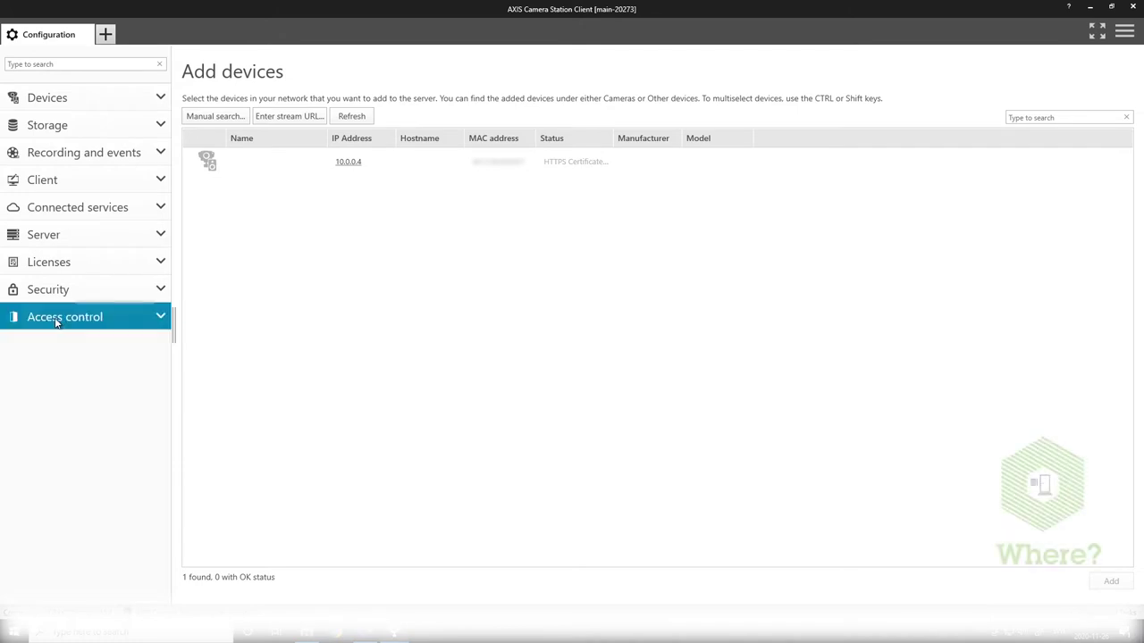
click(50, 345)
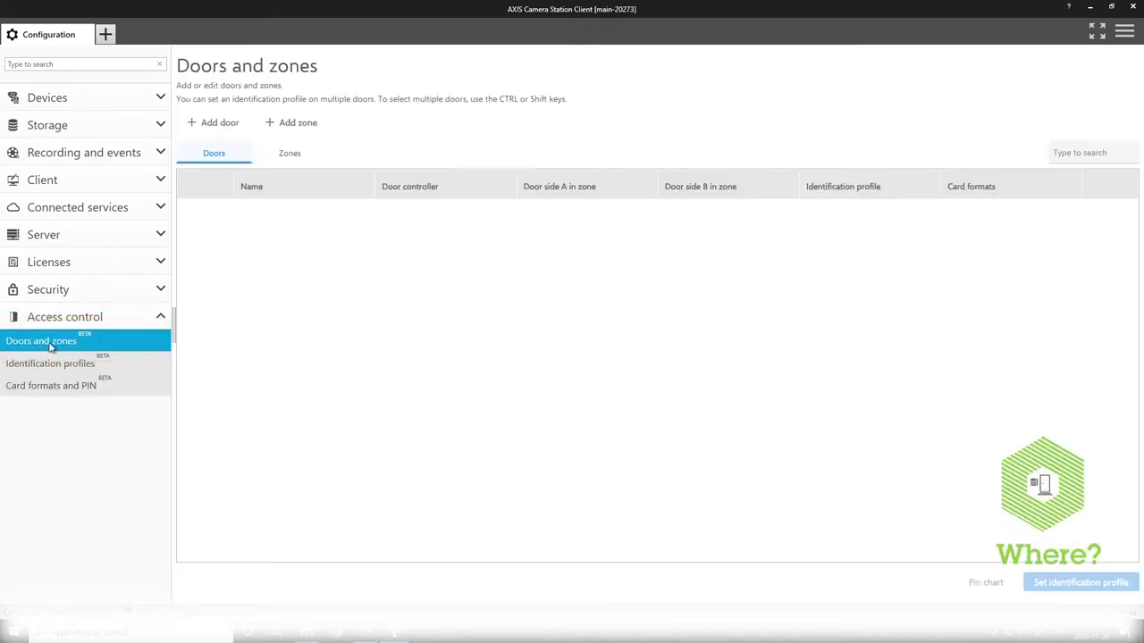
Add a door named Main entrance connected to the Main entrance controller.
click(223, 134)
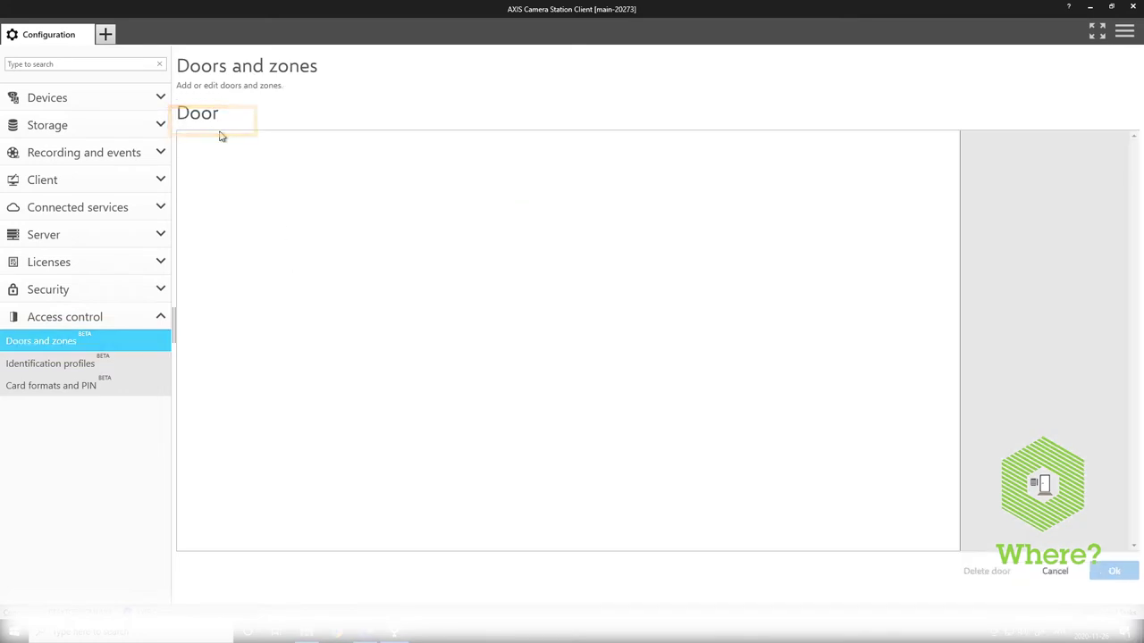
click(434, 225)
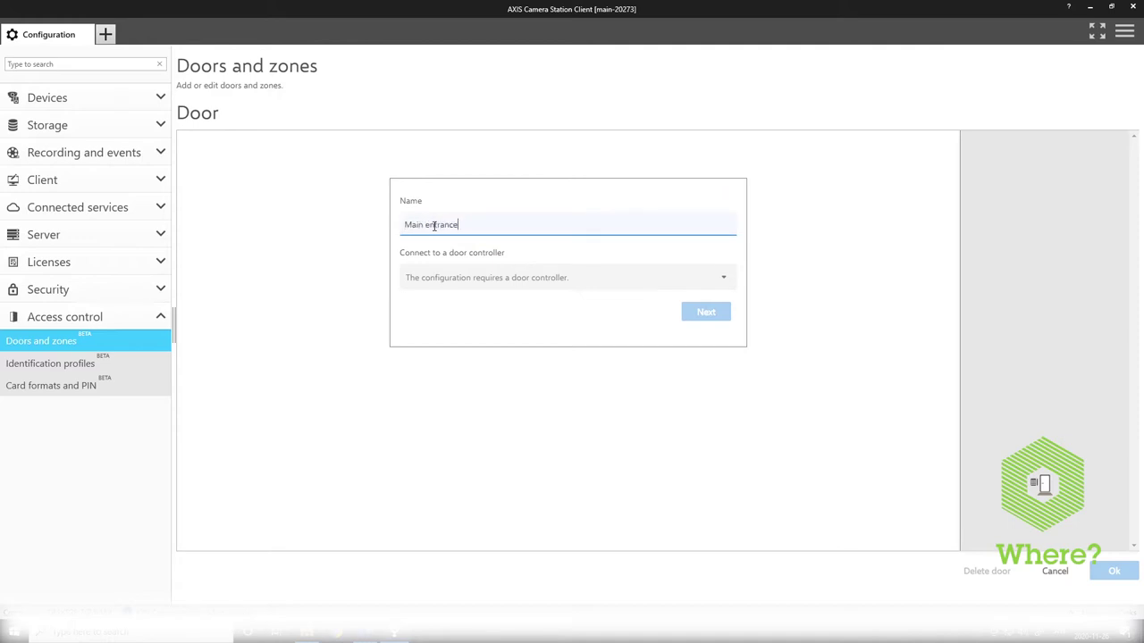
click(460, 281)
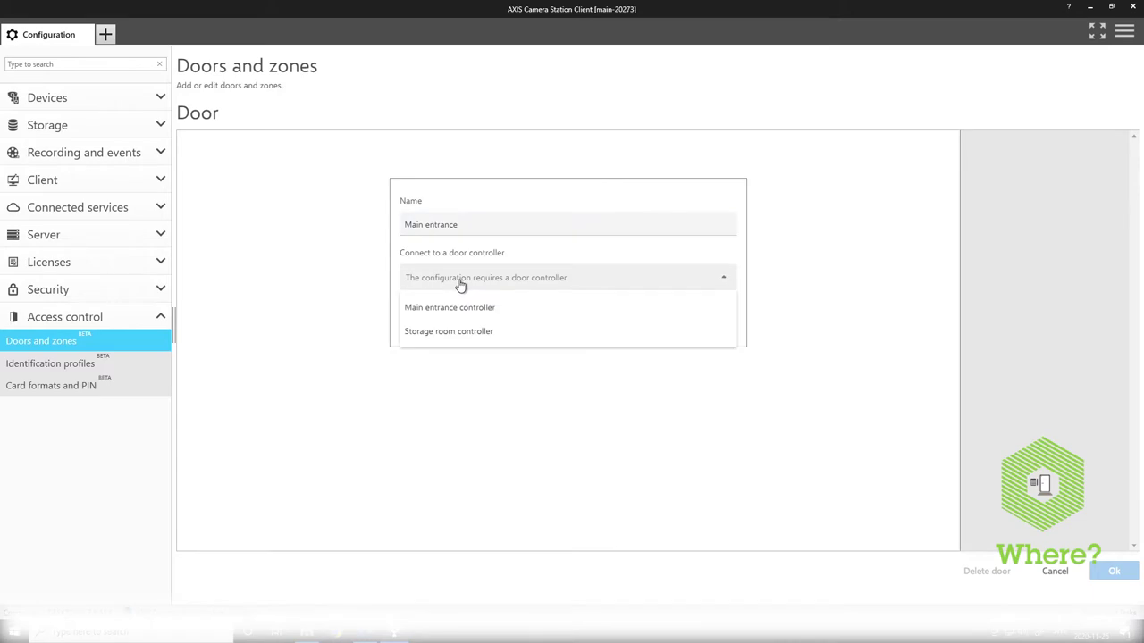
click(460, 312)
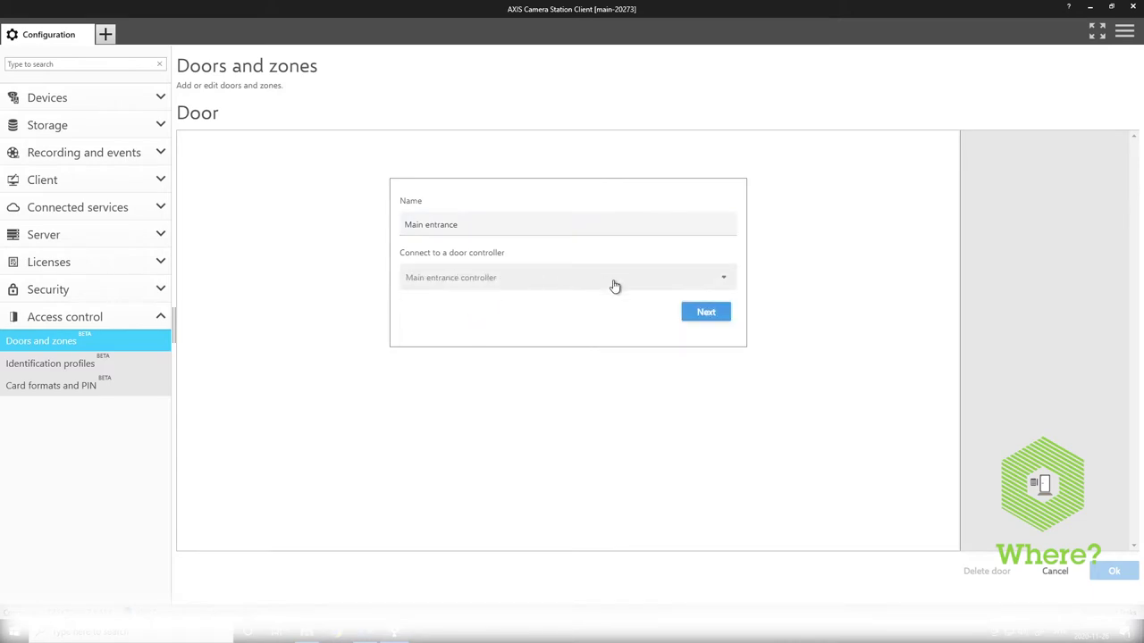
click(713, 315)
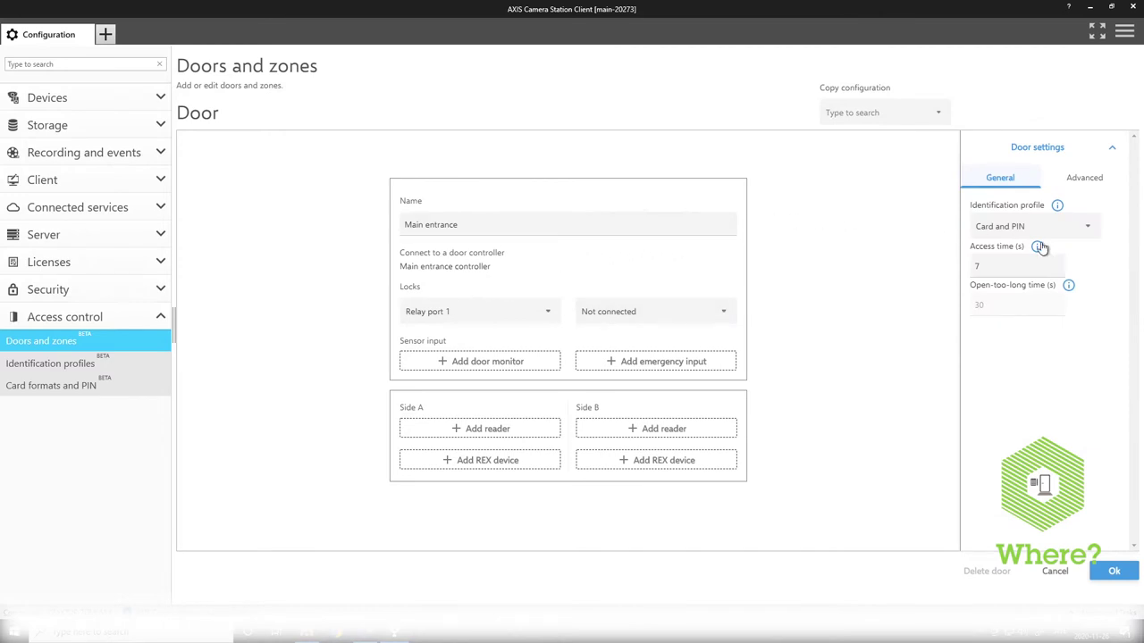
click(1089, 226)
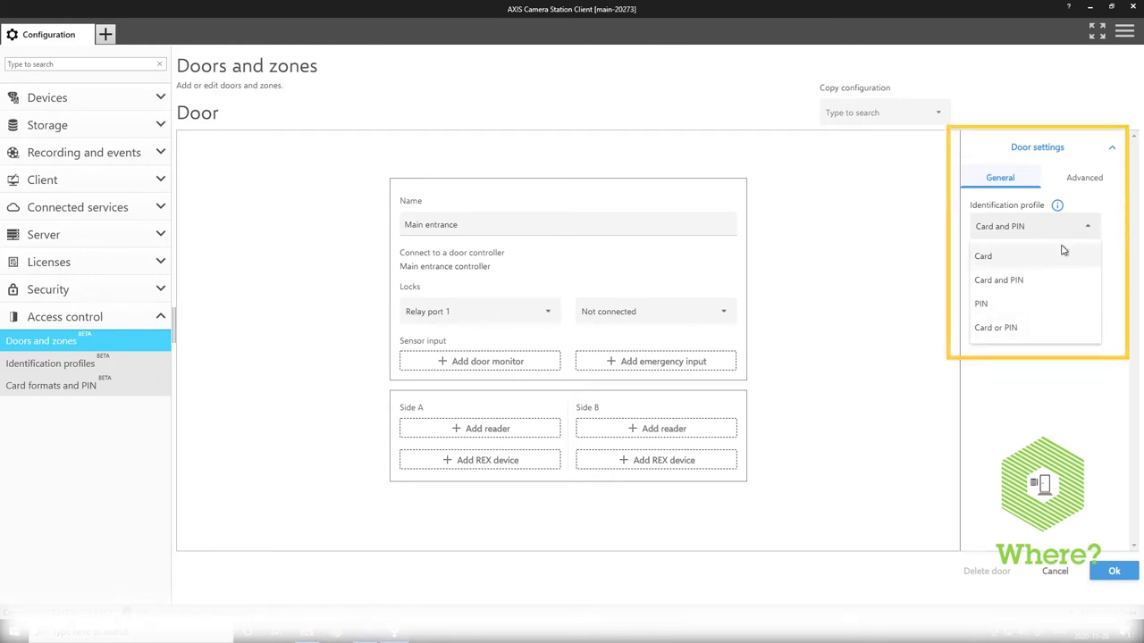
click(1089, 234)
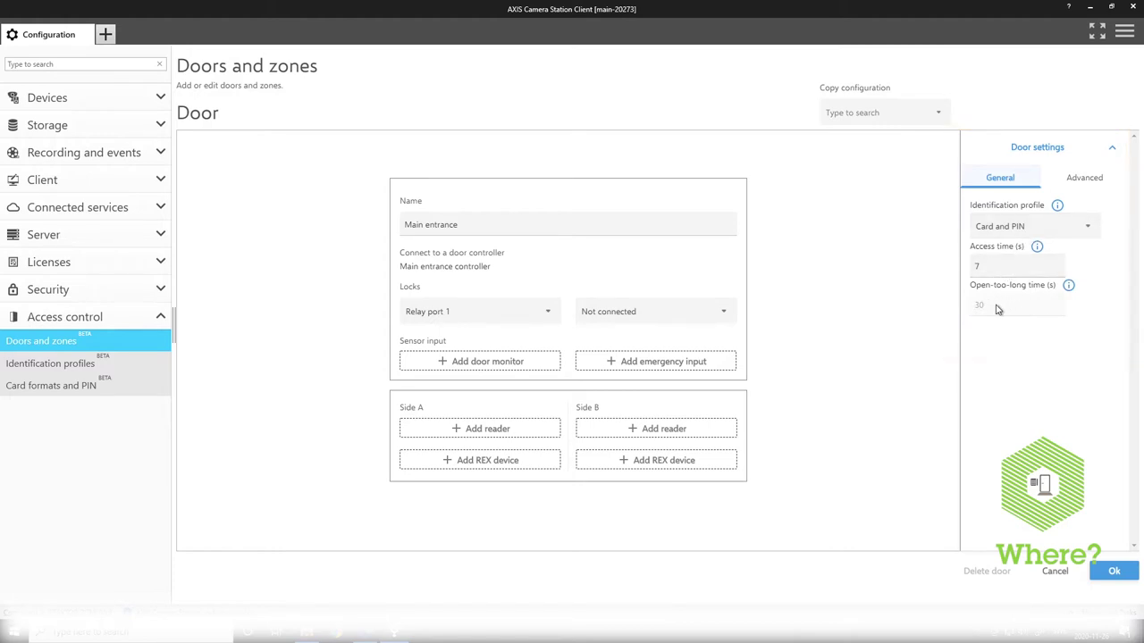
click(1083, 180)
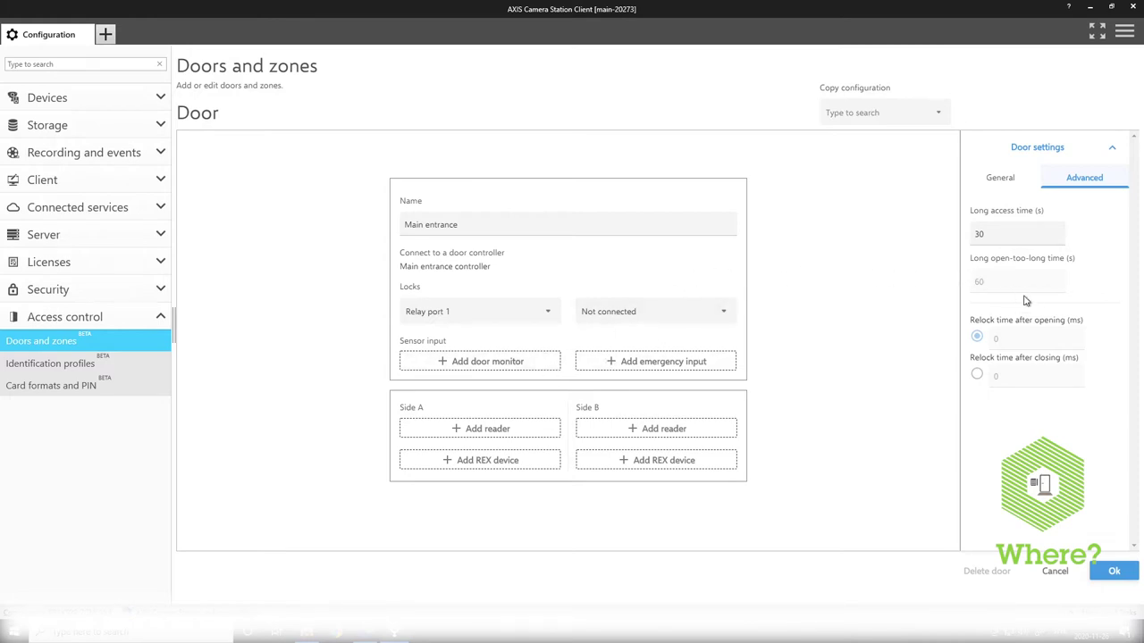
click(1009, 190)
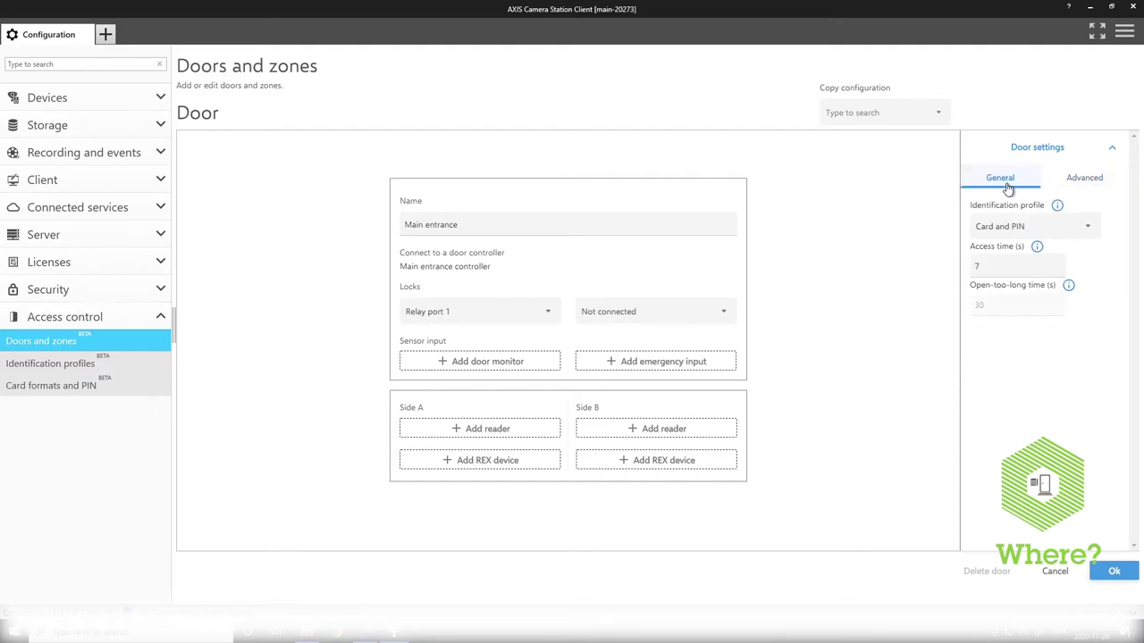
click(497, 318)
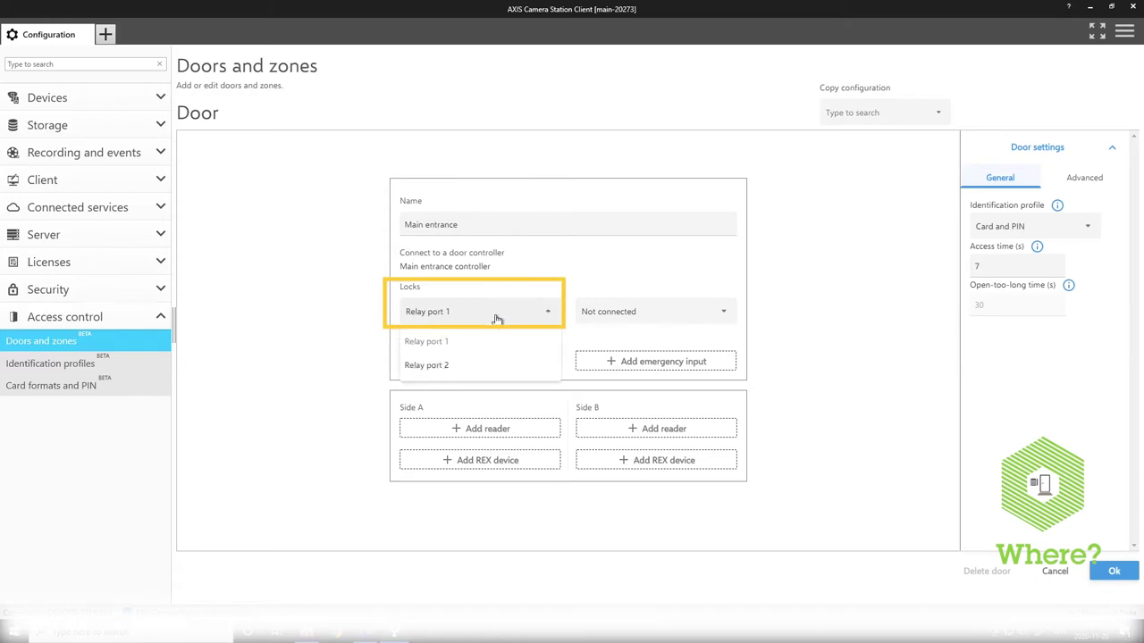
click(473, 365)
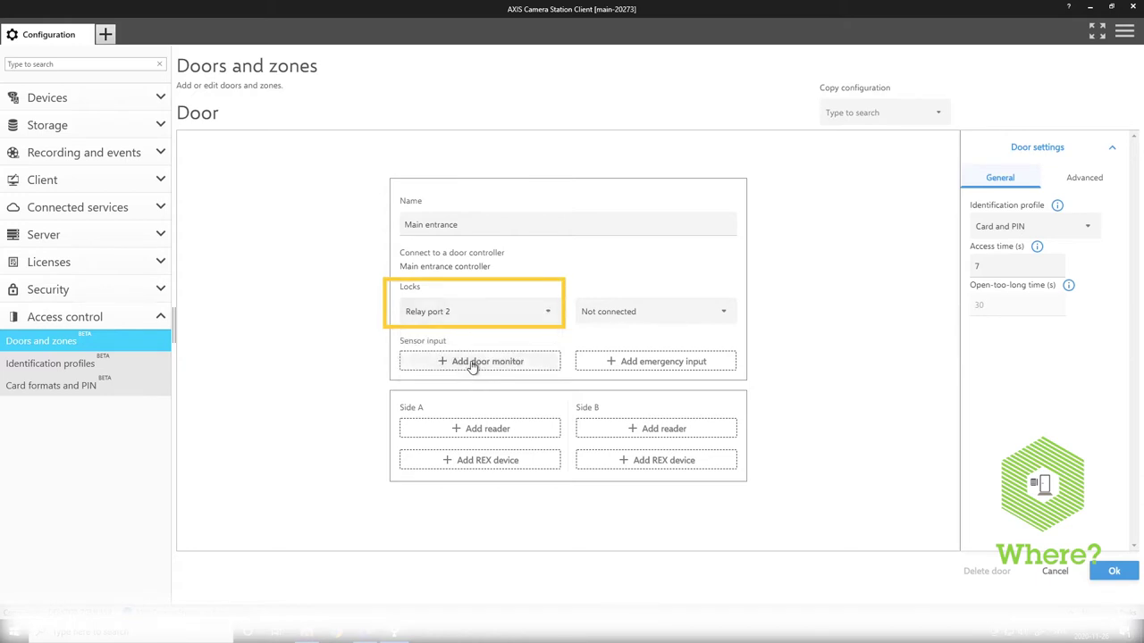
click(478, 318)
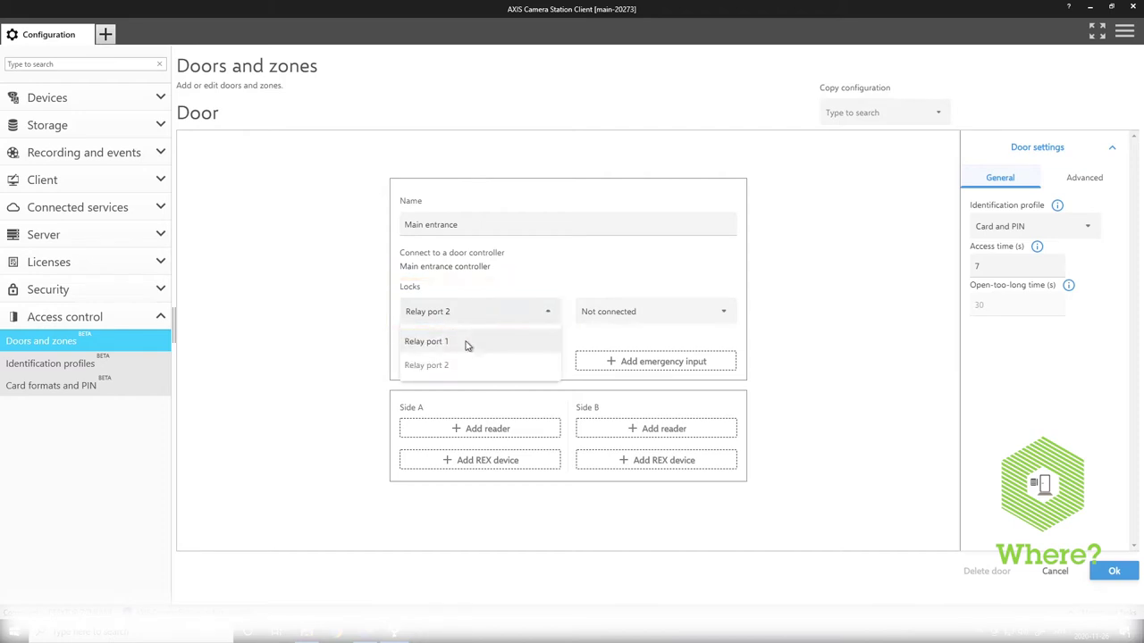
click(466, 345)
click(605, 314)
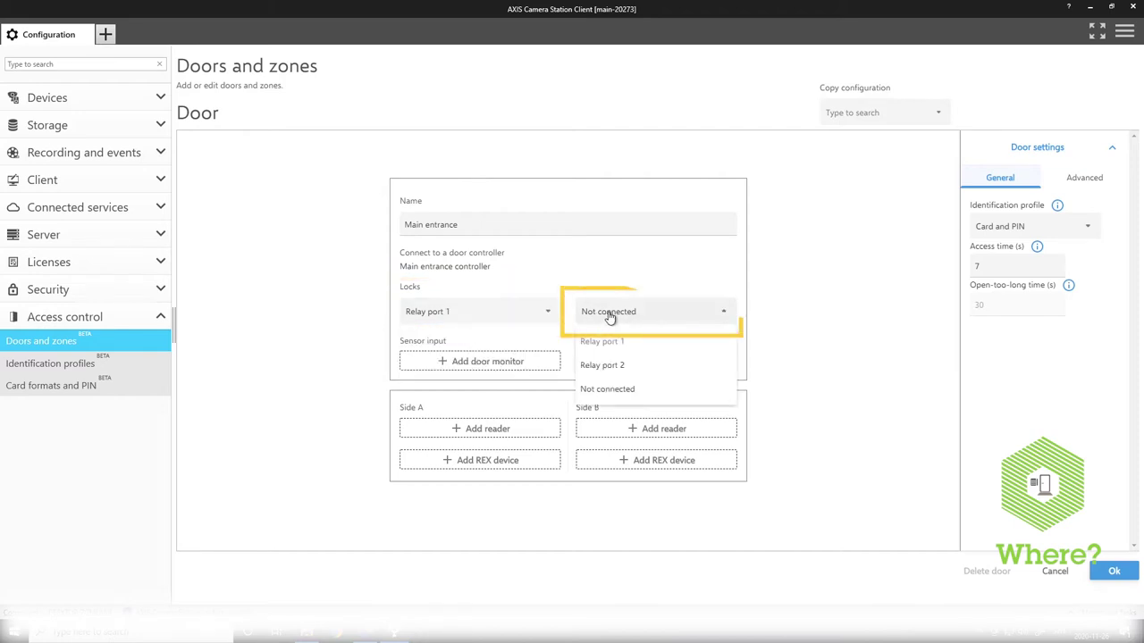
click(607, 366)
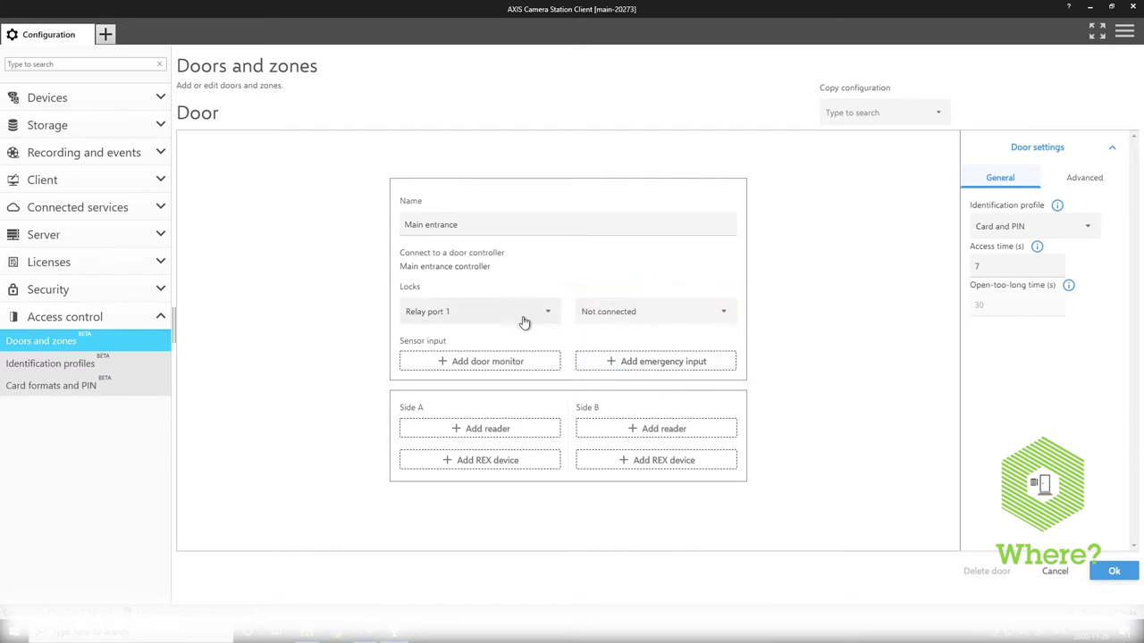
click(498, 366)
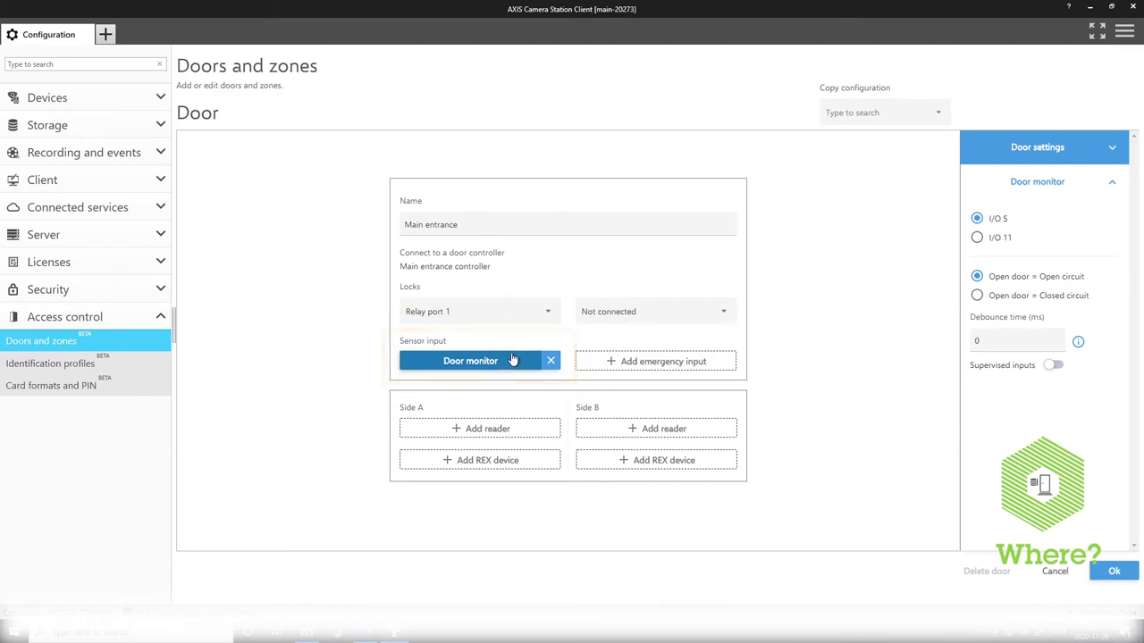
Check the Door settings and Door monitor panels, then add an emergency sensor input to Main entrance.
click(1124, 153)
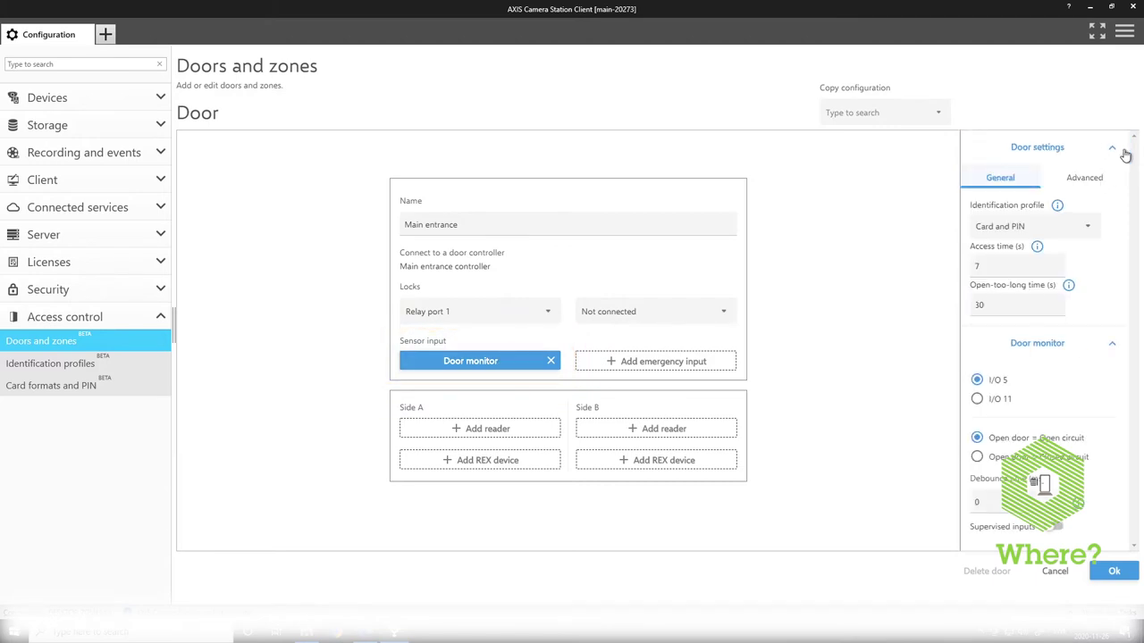
click(1124, 154)
click(1121, 190)
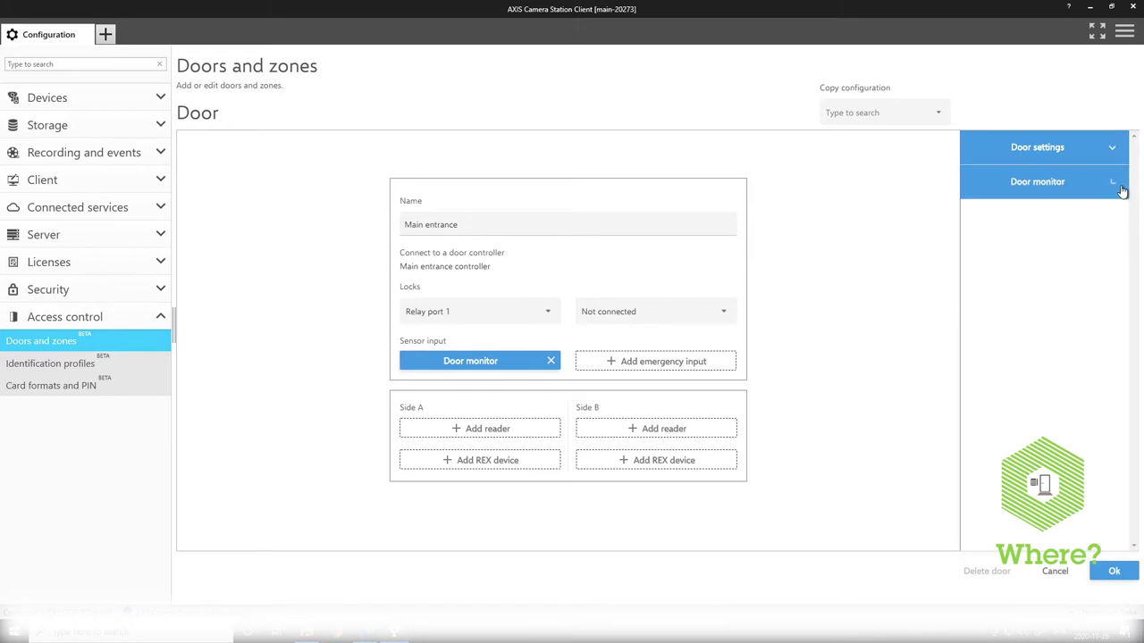
click(1122, 189)
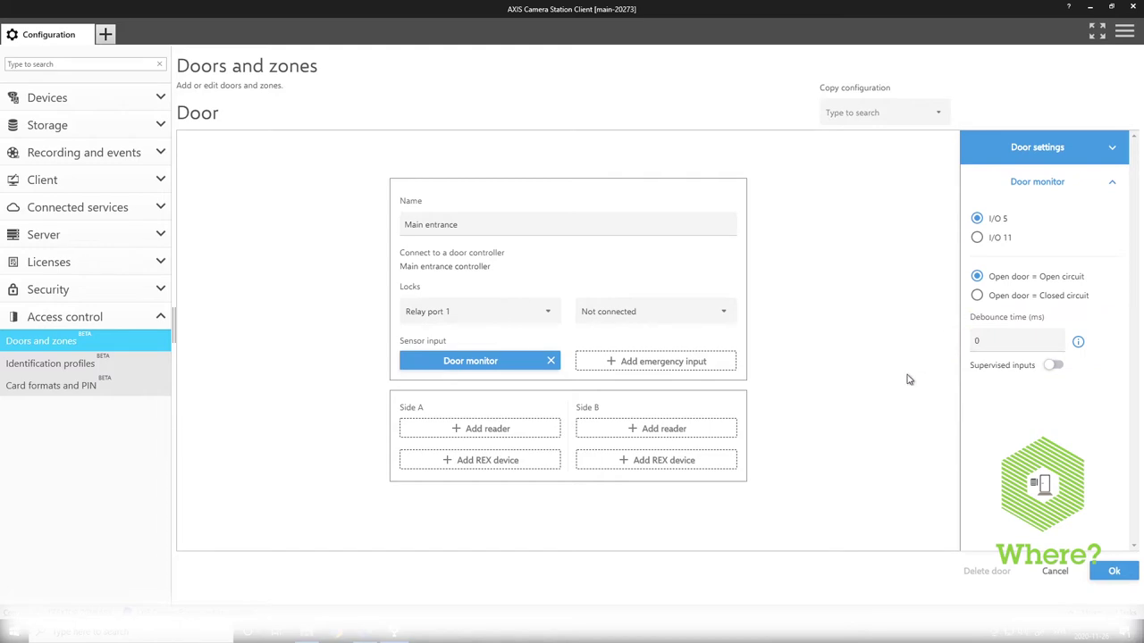
click(670, 362)
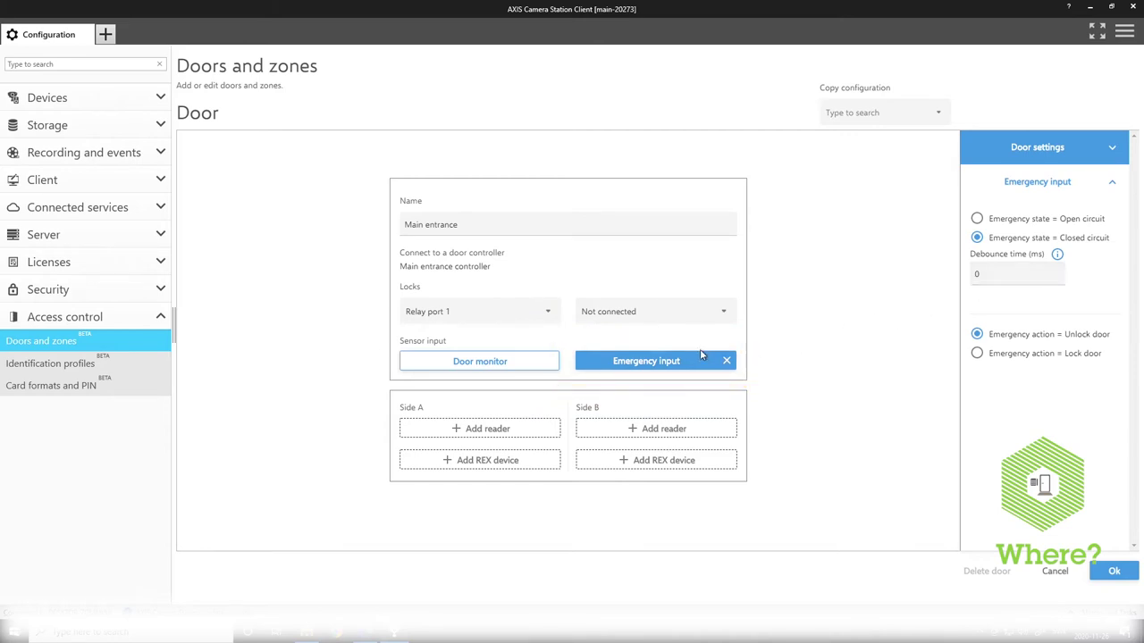
Review the door monitor and emergency input settings, then delete the emergency input.
click(545, 362)
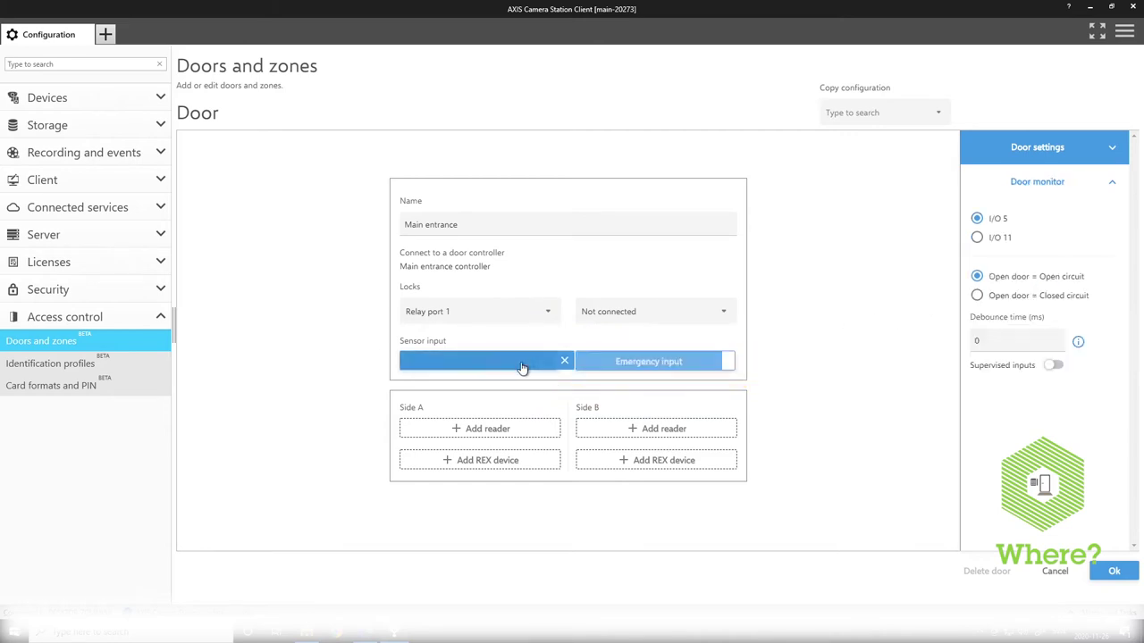
click(634, 362)
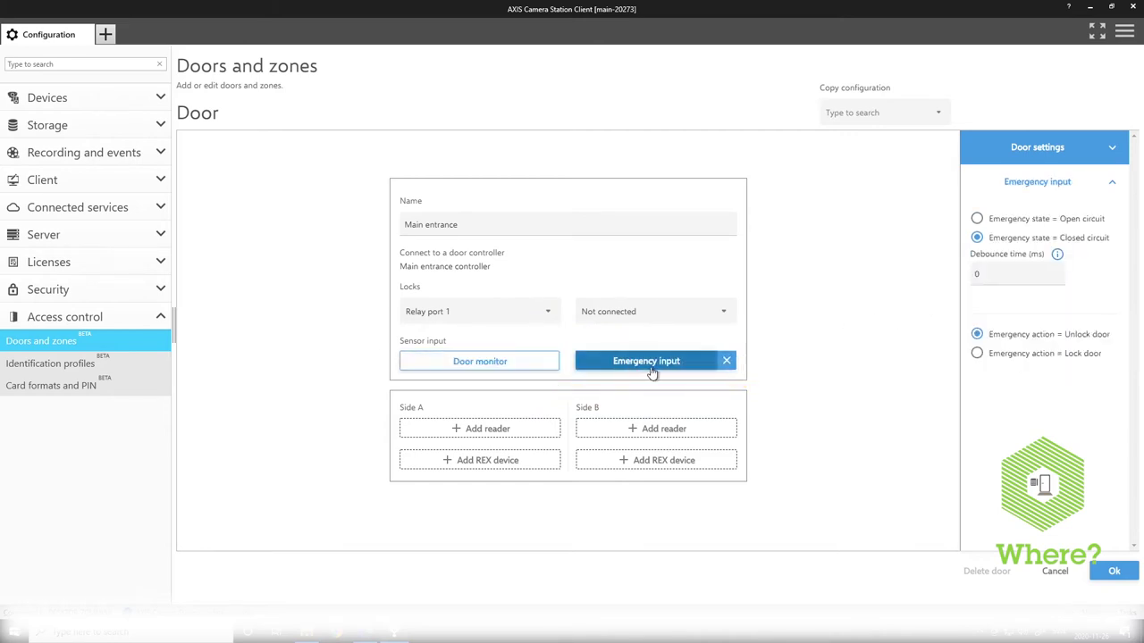
click(1126, 154)
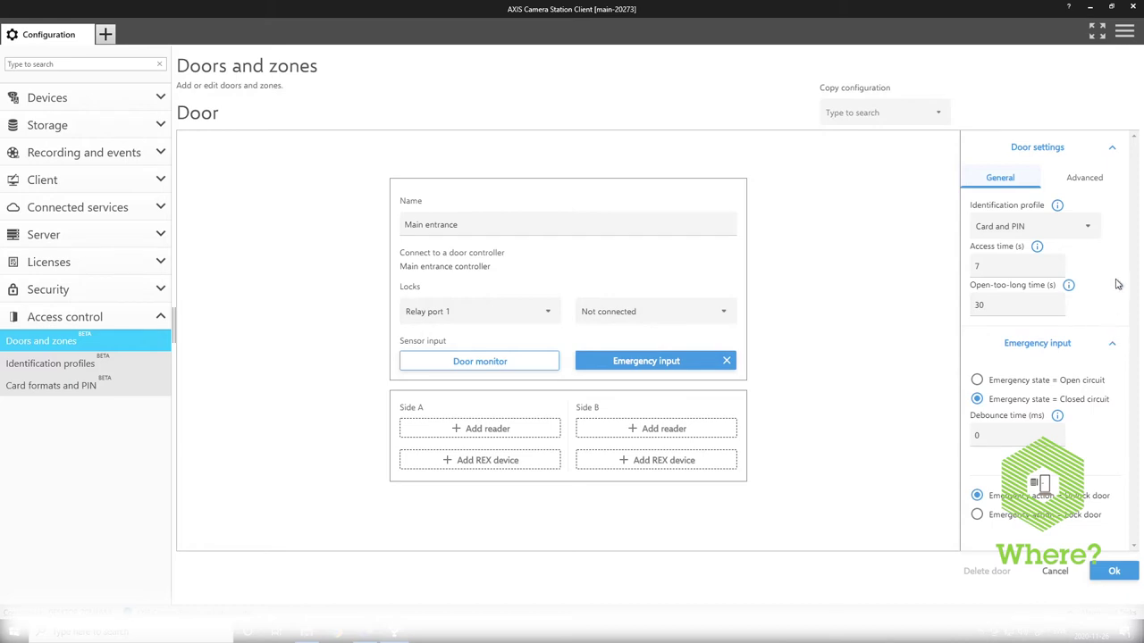
click(1127, 153)
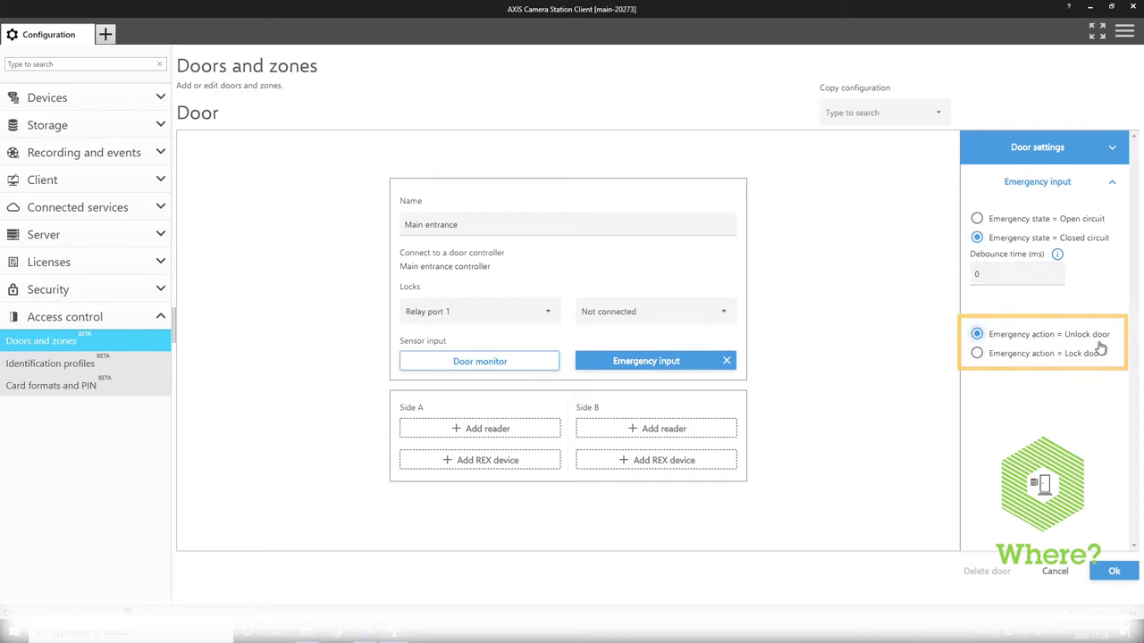
click(727, 361)
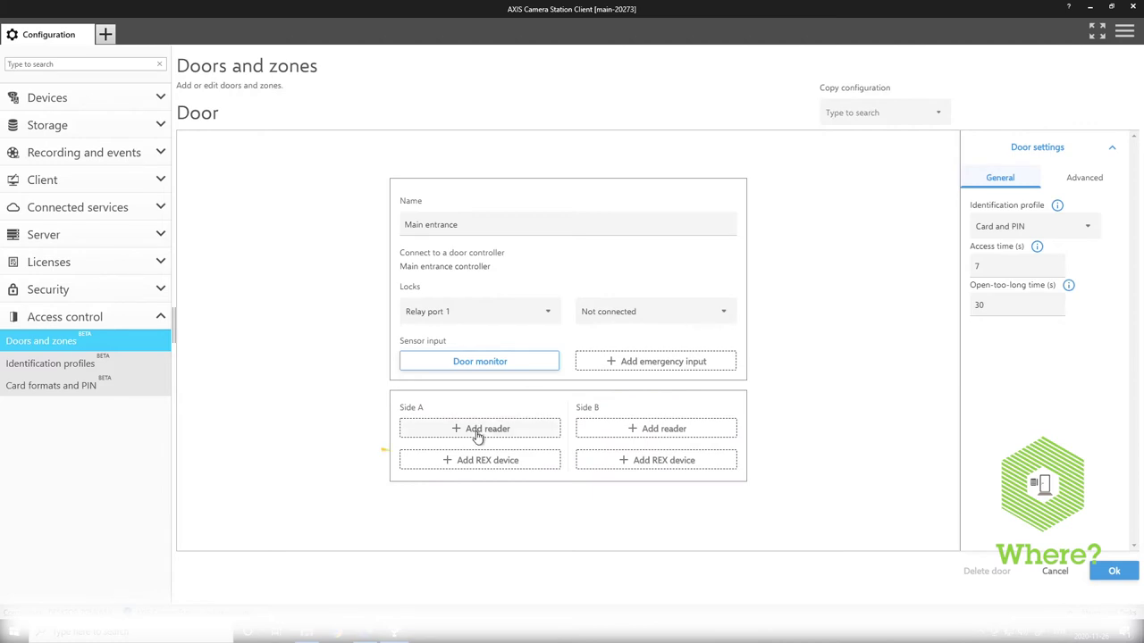
Add a Side A reader to Main entrance, keeping OSDP RS485 after trying Wiegand.
click(477, 431)
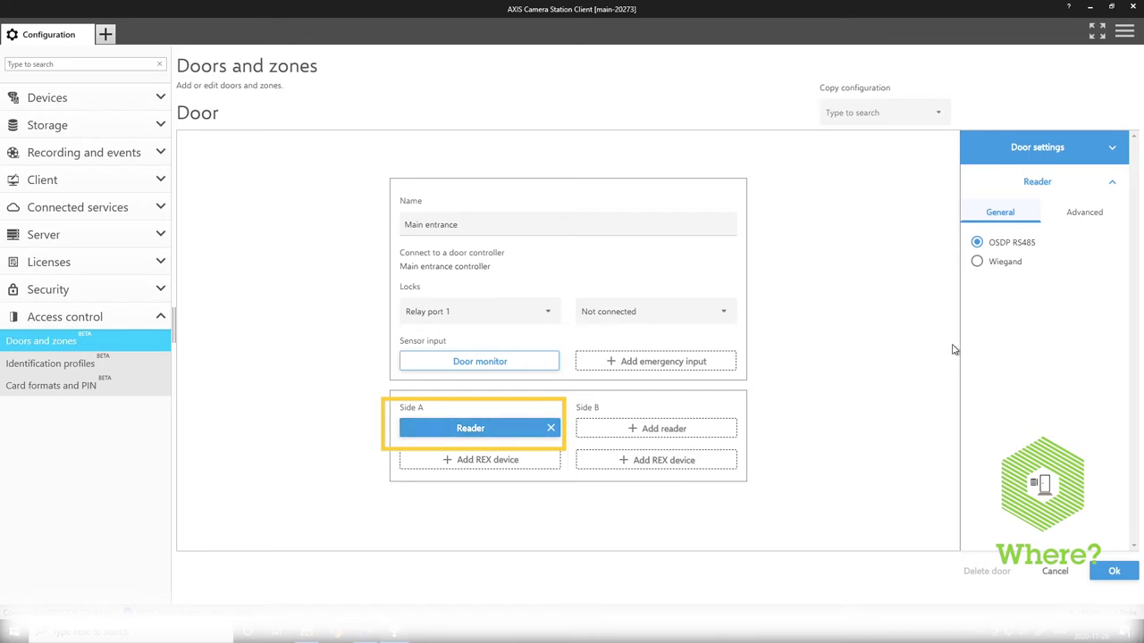
click(1013, 263)
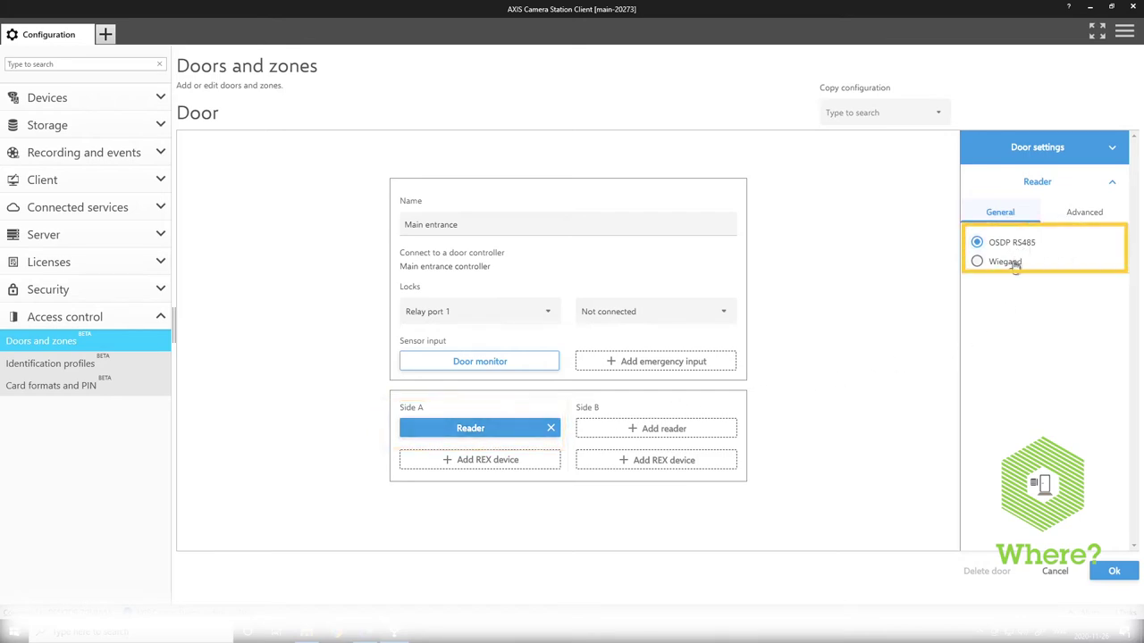
click(1016, 310)
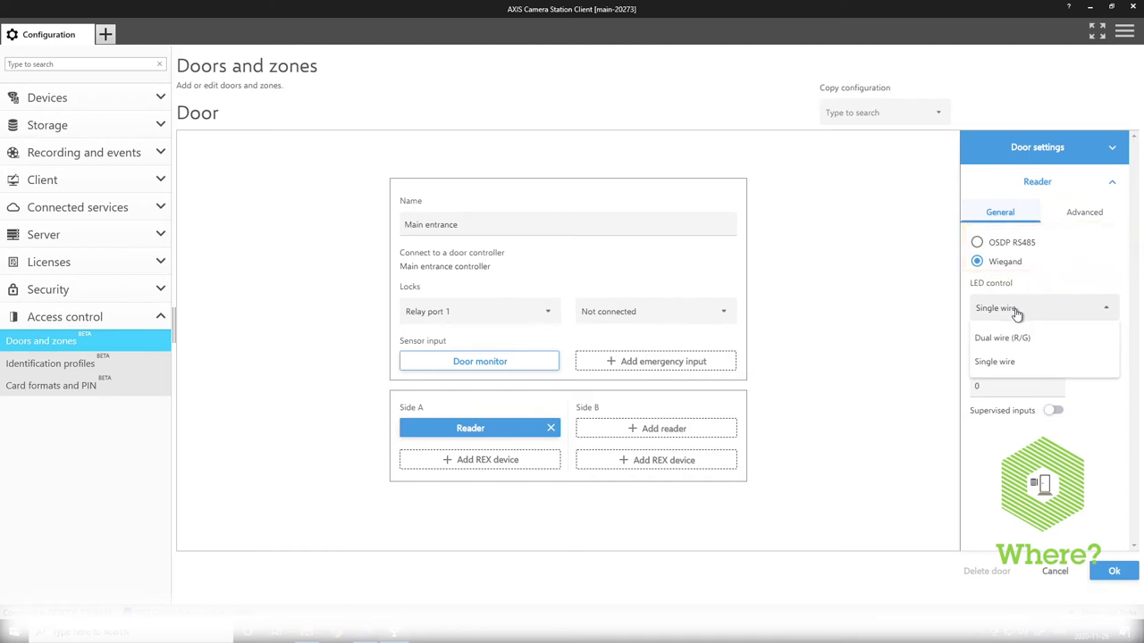
click(1016, 310)
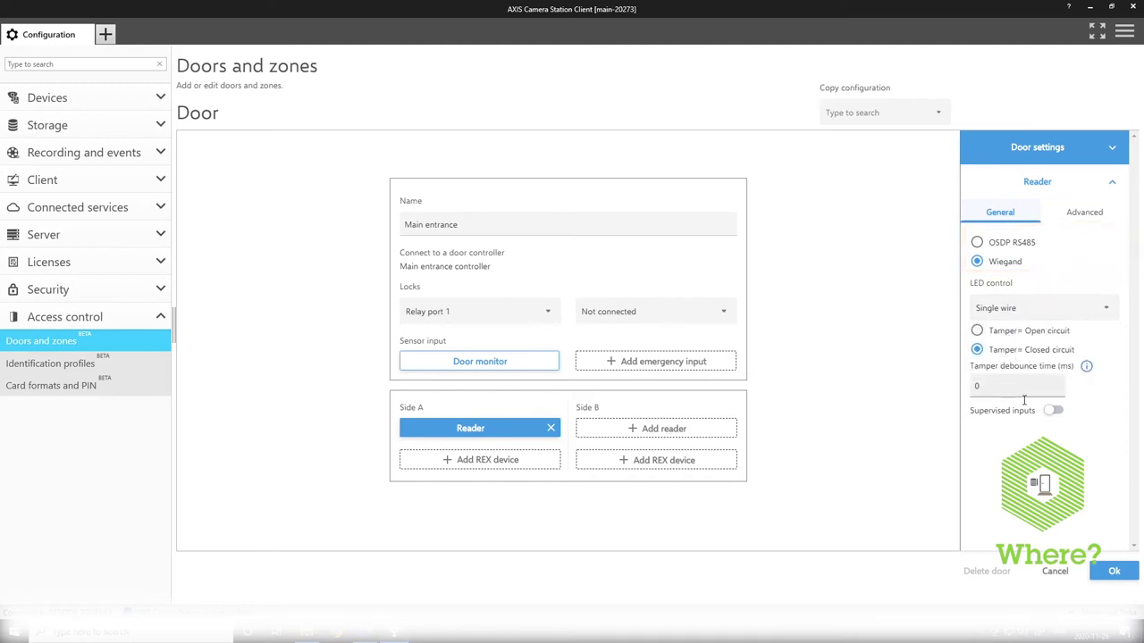
click(1028, 244)
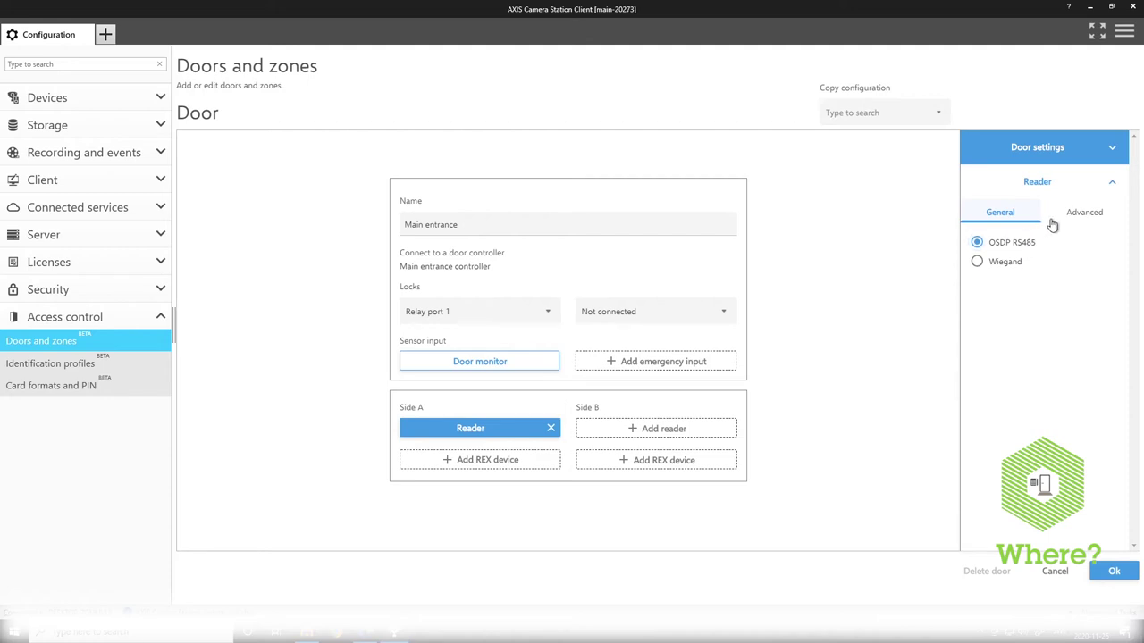
click(1085, 215)
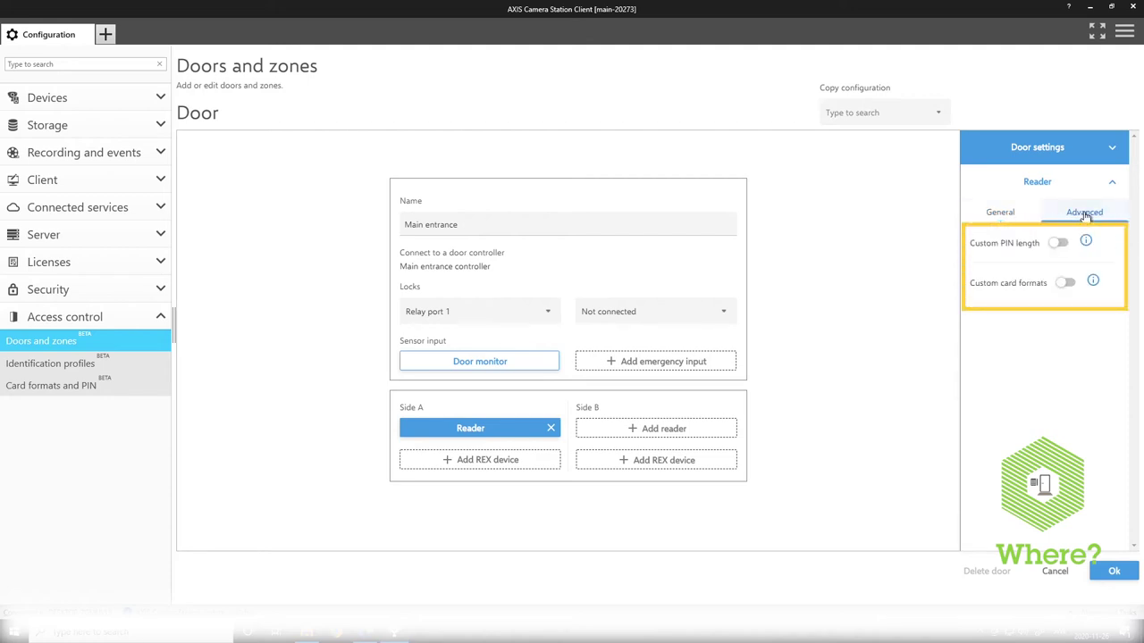
Try custom PIN length and custom card formats, leaving both off with the 37-bit Wiegand selection unchanged.
click(1058, 243)
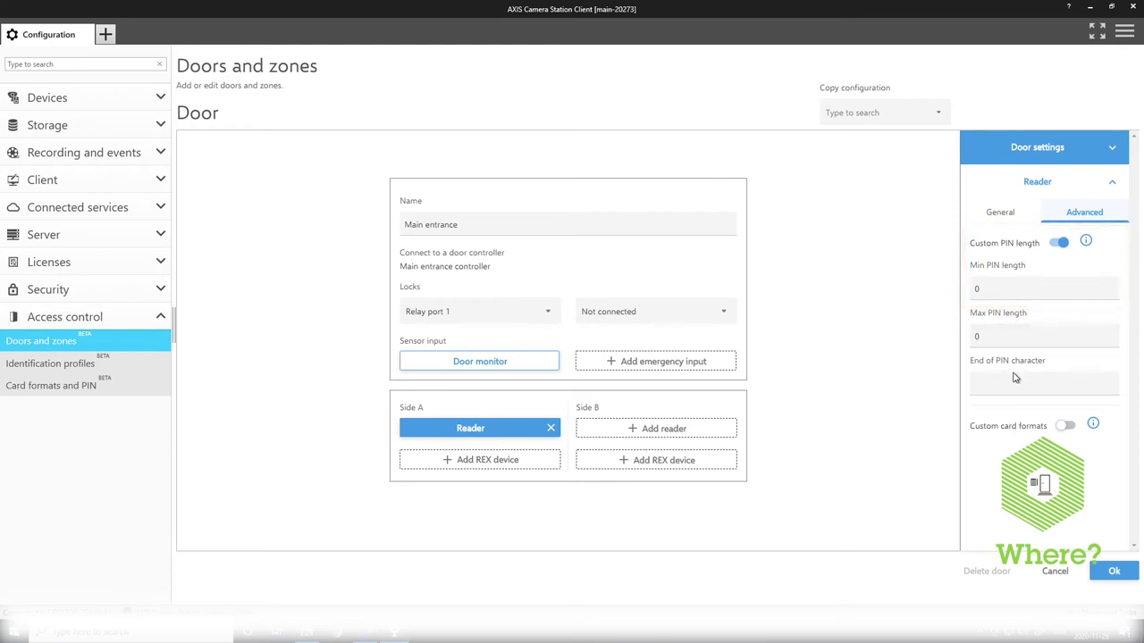
click(1055, 244)
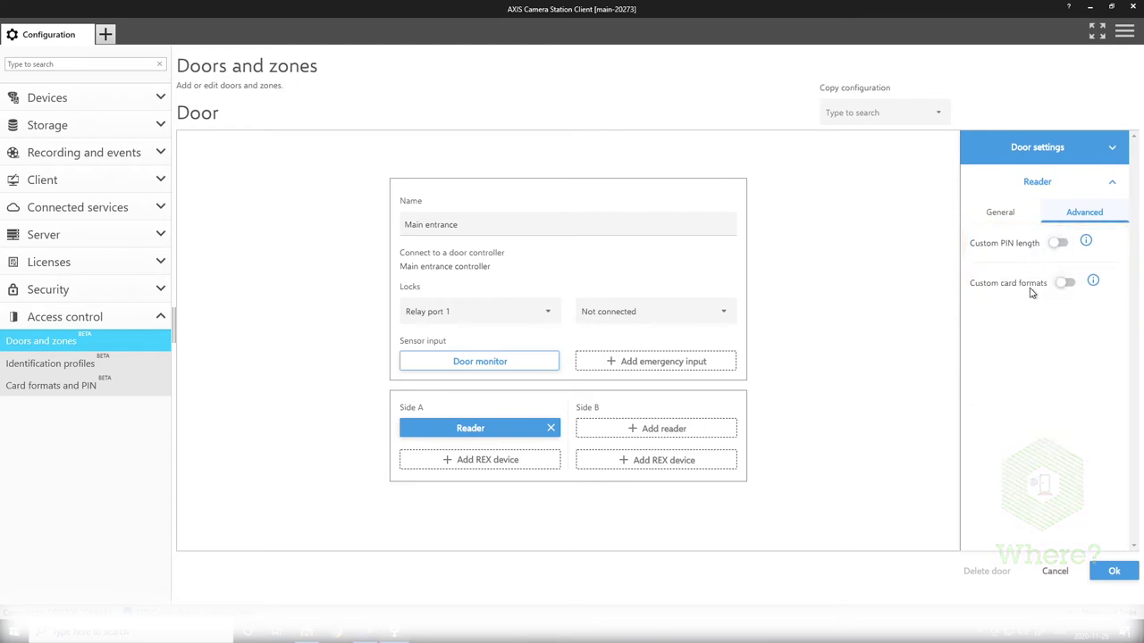
click(1067, 284)
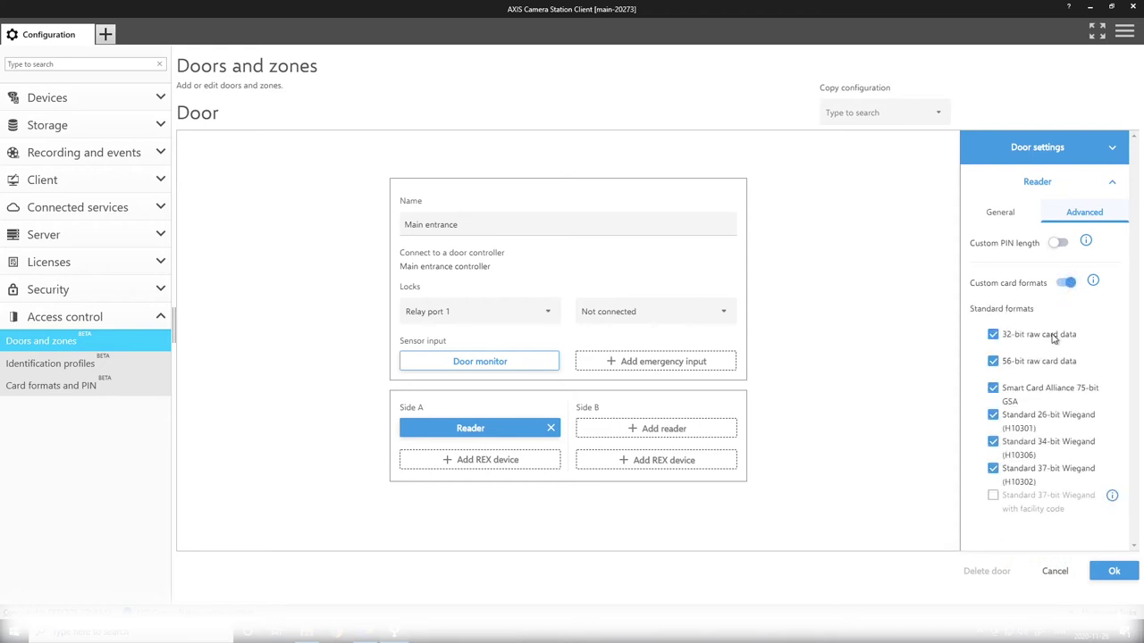
click(993, 469)
click(996, 503)
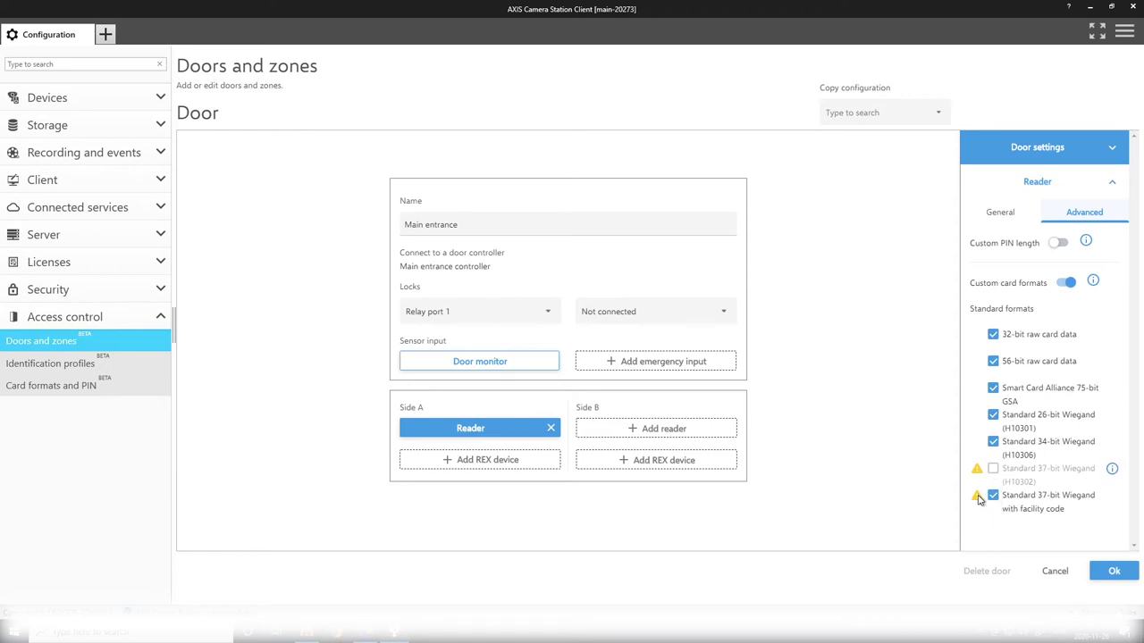
click(992, 496)
click(1004, 476)
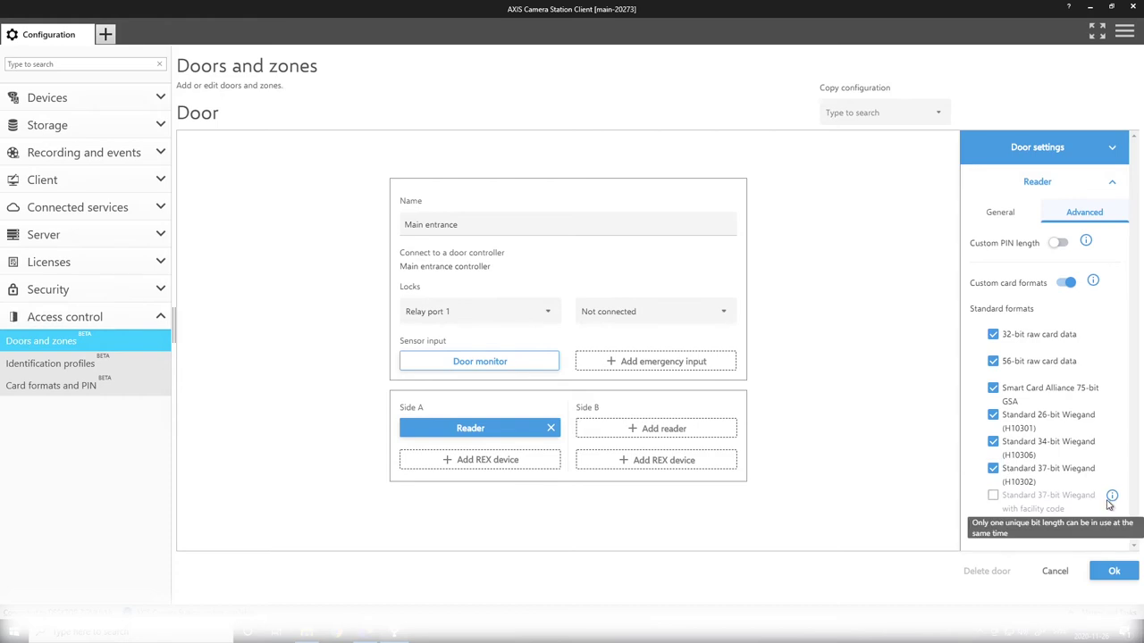
click(1067, 283)
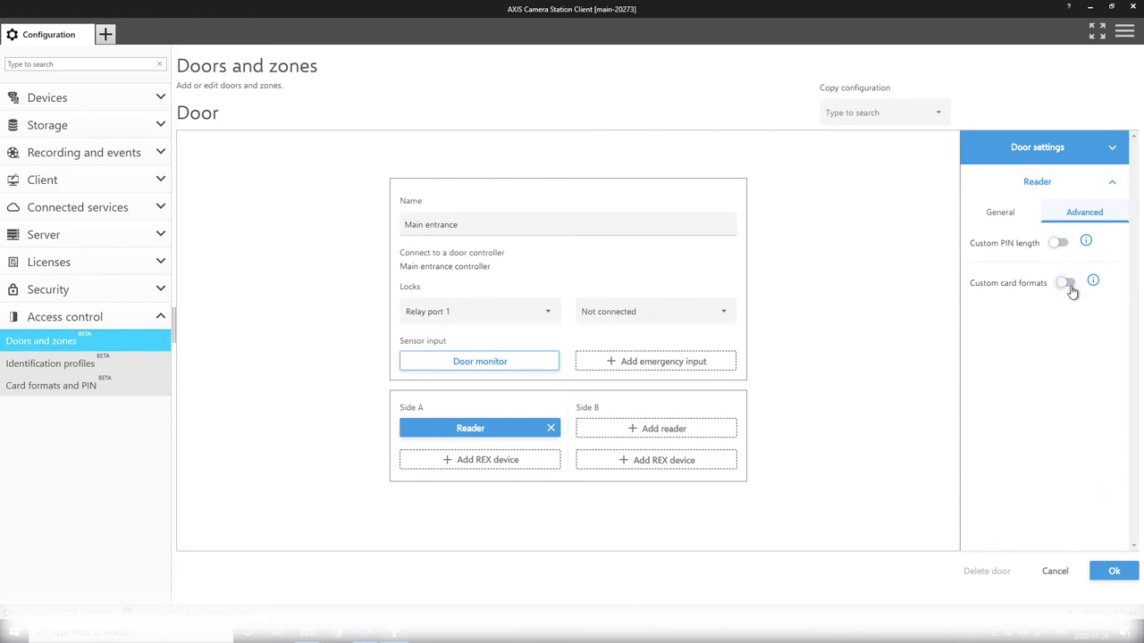
Add a Side B REX device on I/O 6 that unlocks the door, with supervised inputs off.
click(693, 466)
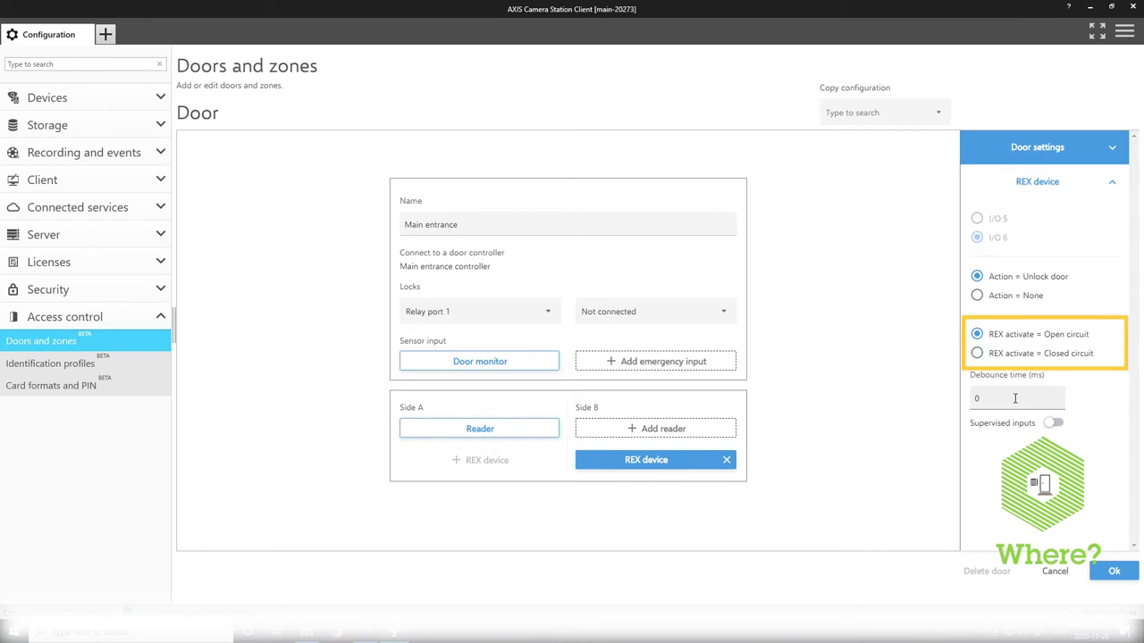
click(1056, 424)
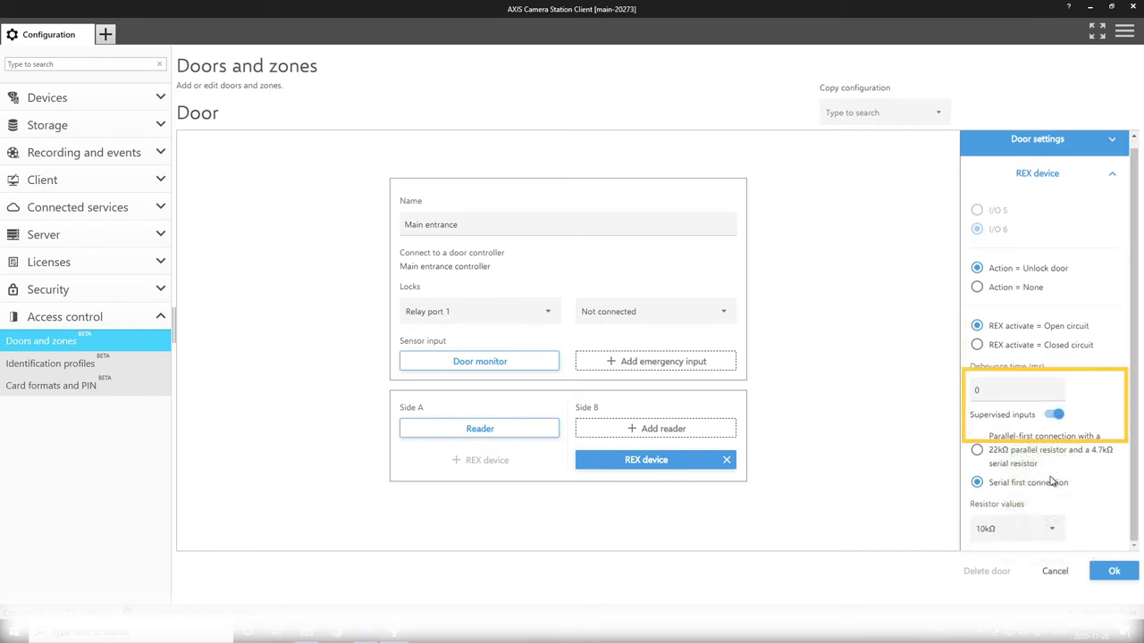
click(977, 449)
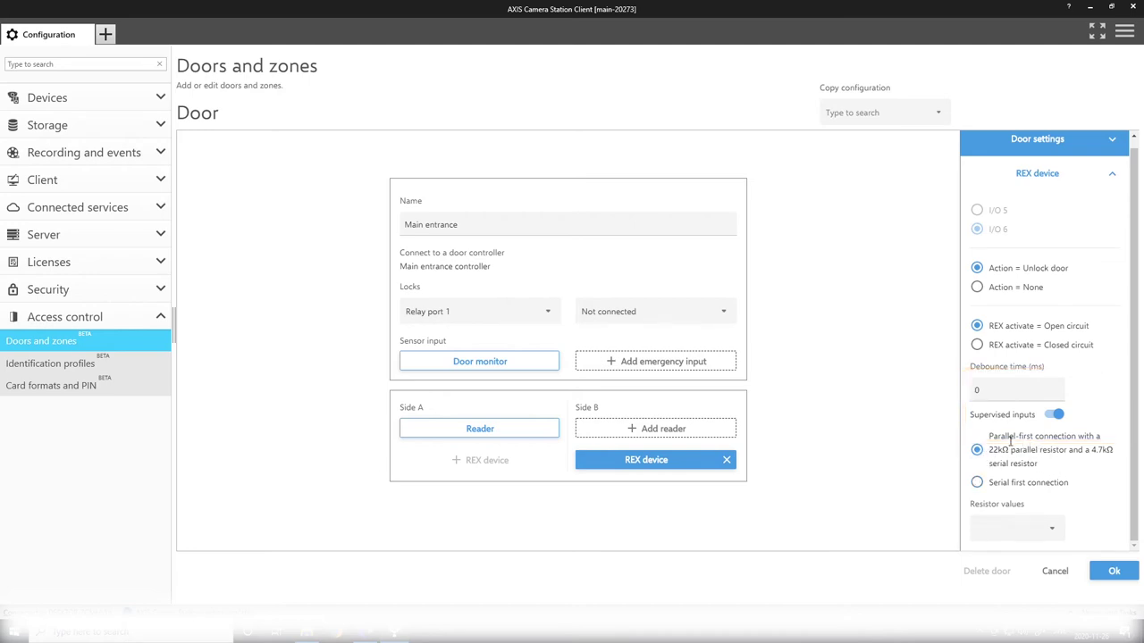
click(978, 483)
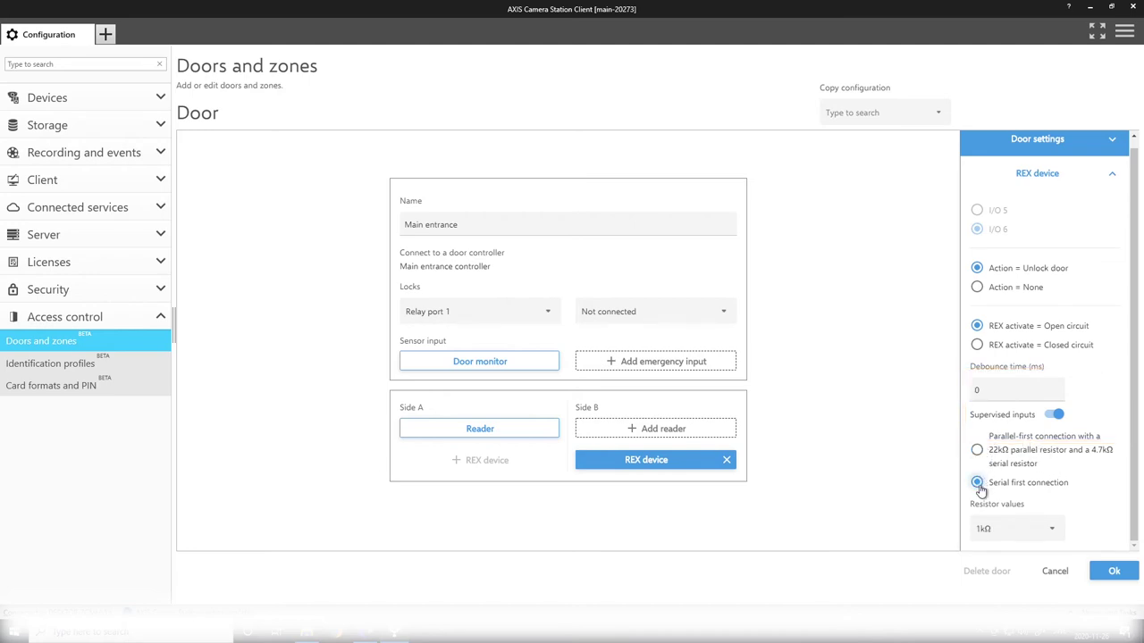
click(1051, 534)
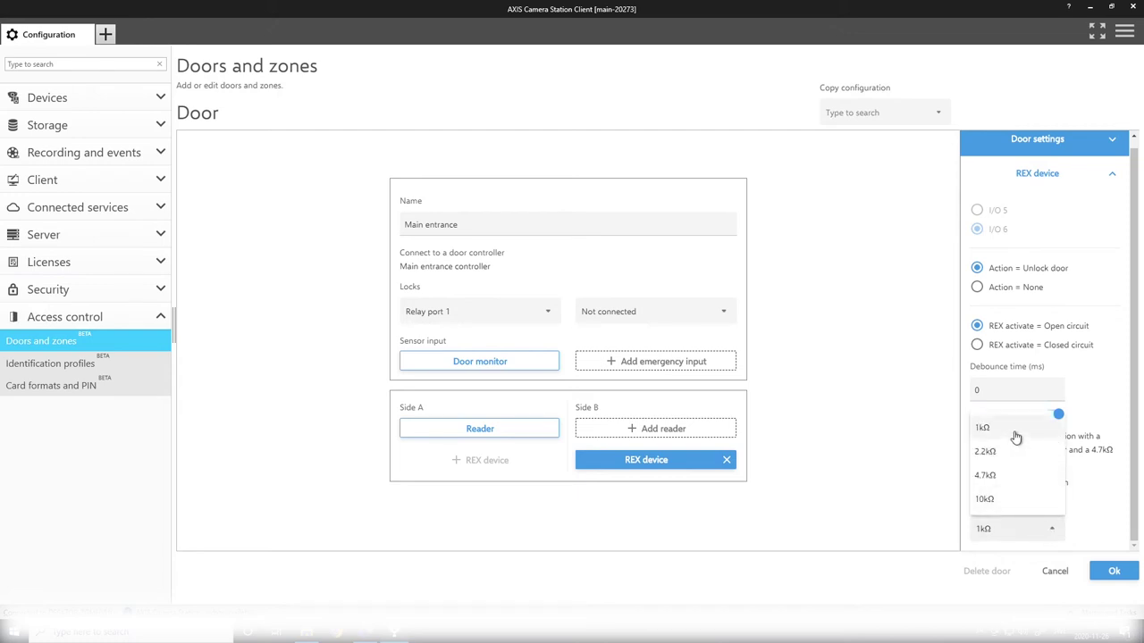
click(1090, 500)
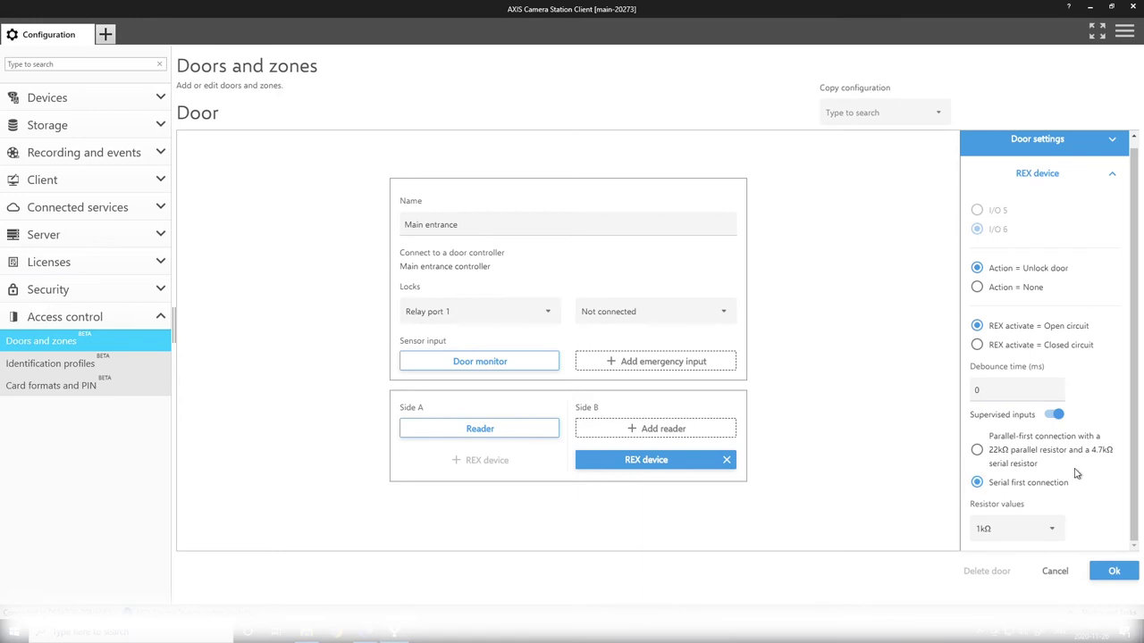
click(1056, 420)
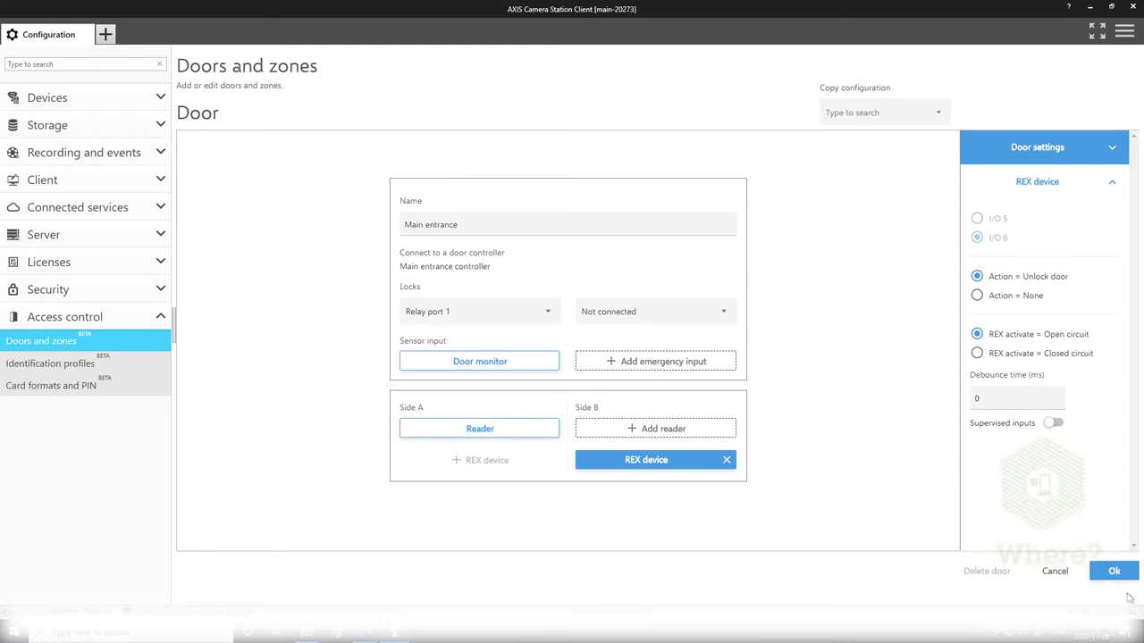
Save Main entrance, then add a Back door on the Main entrance controller.
click(1122, 575)
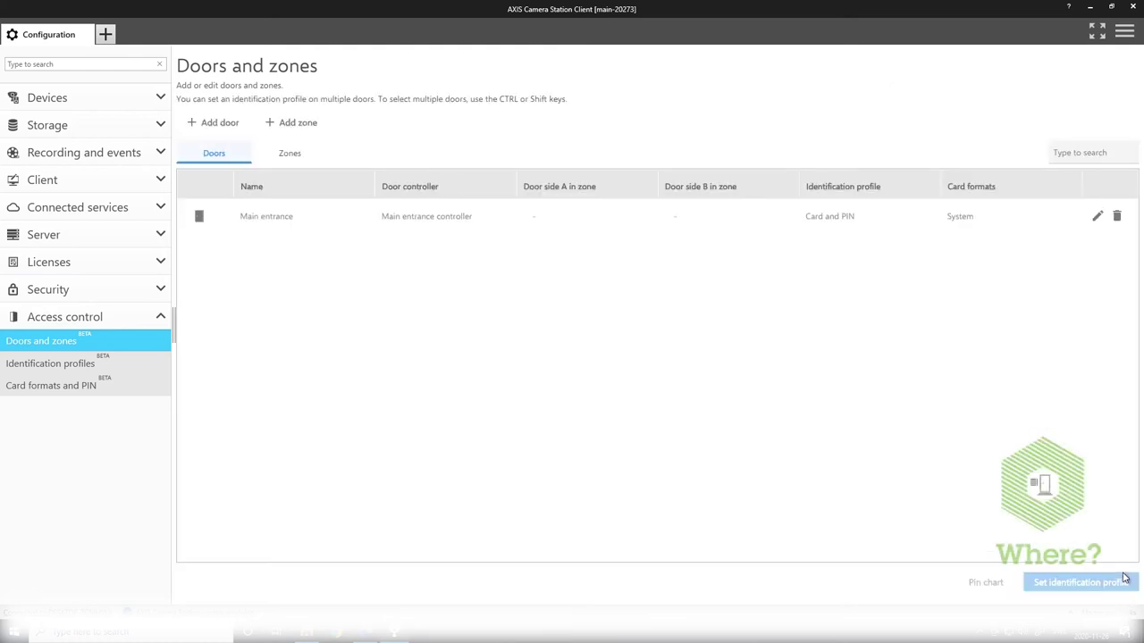
click(487, 212)
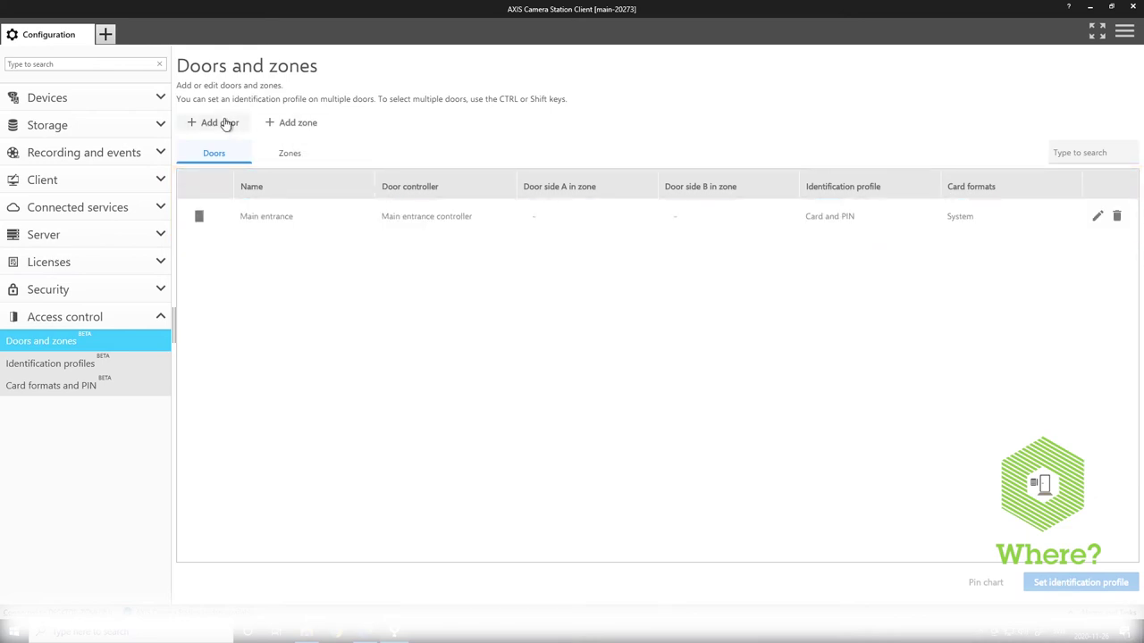
click(227, 124)
click(454, 228)
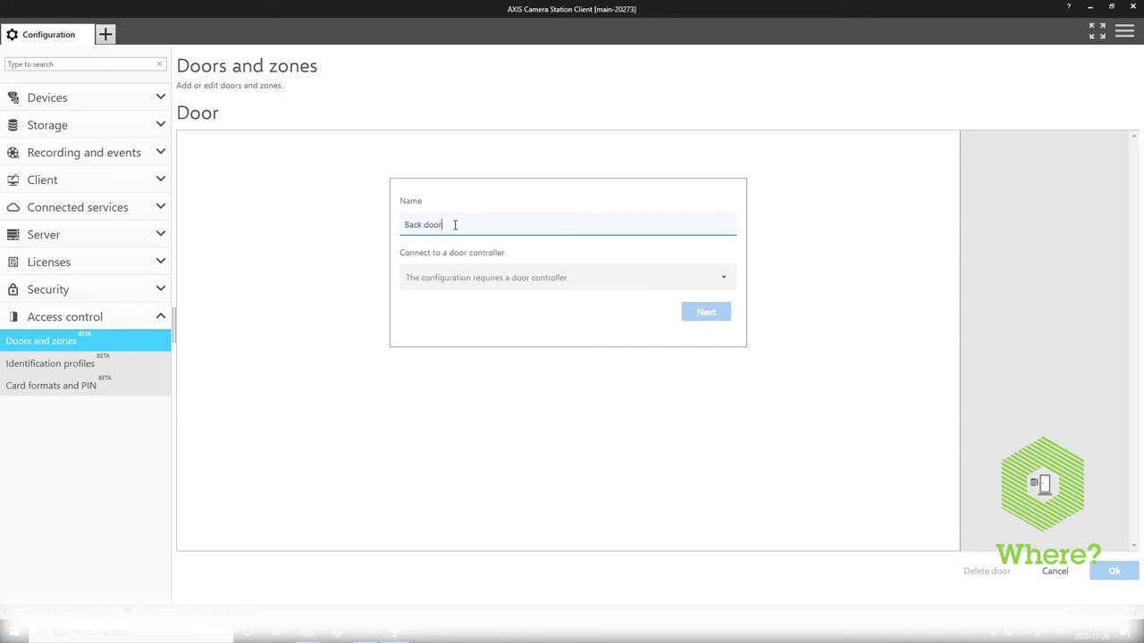
click(508, 288)
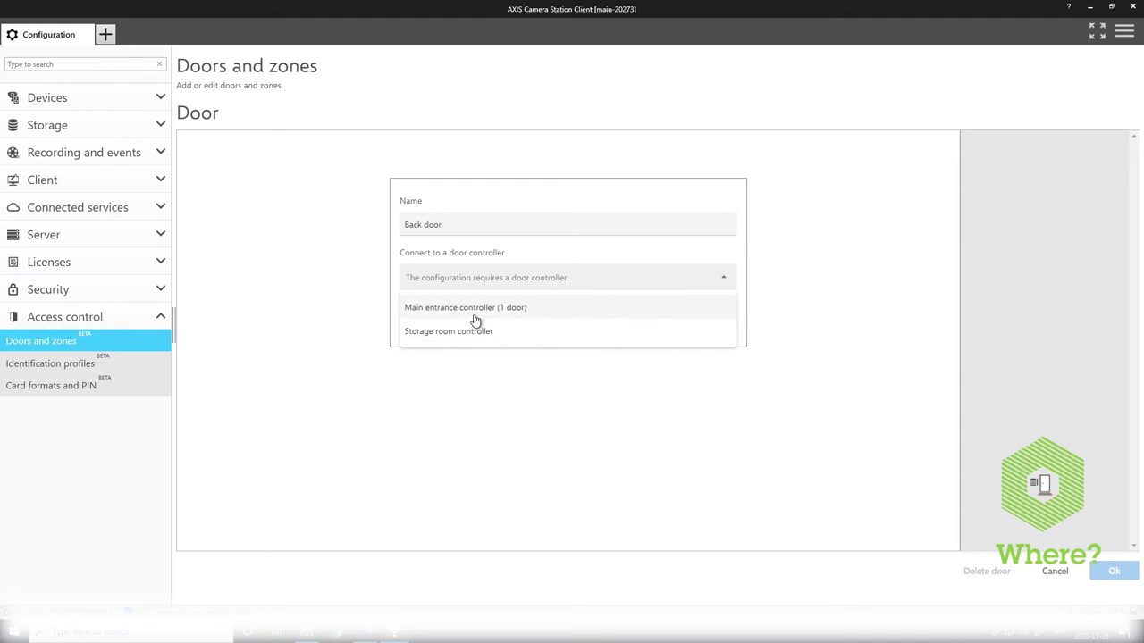
click(476, 313)
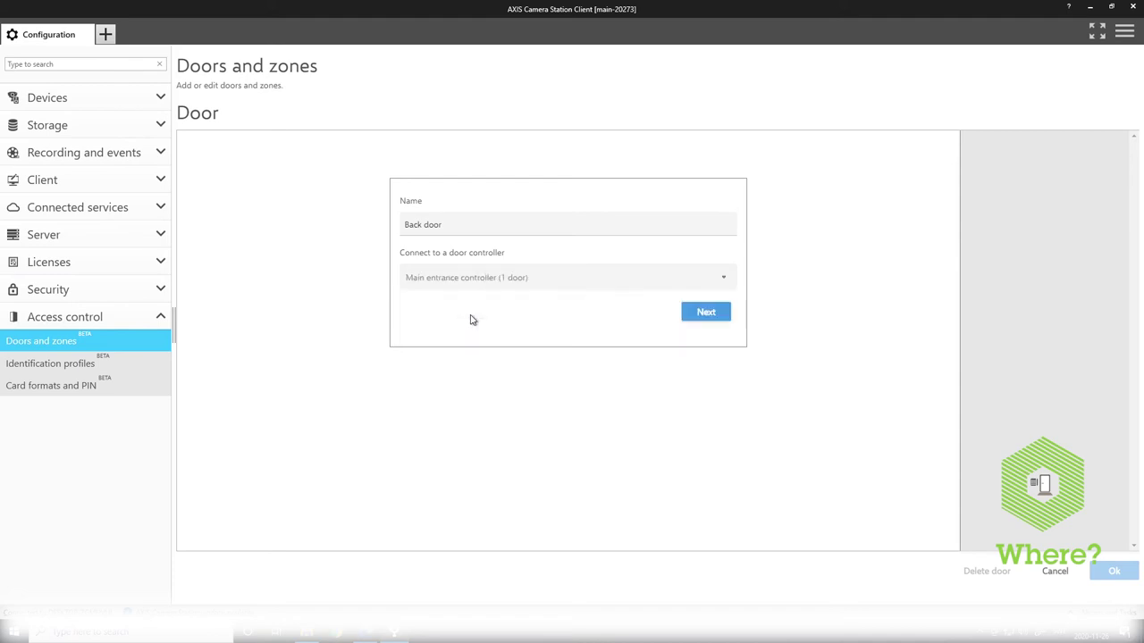
click(725, 317)
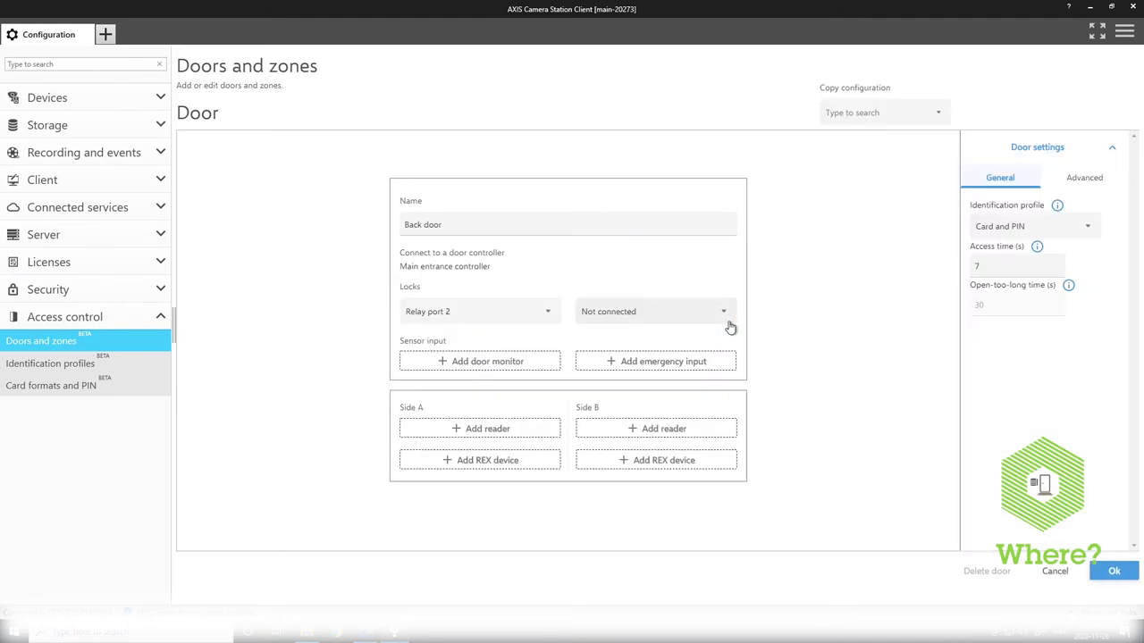
Copy Main entrance's configuration to Back door and save it.
click(941, 118)
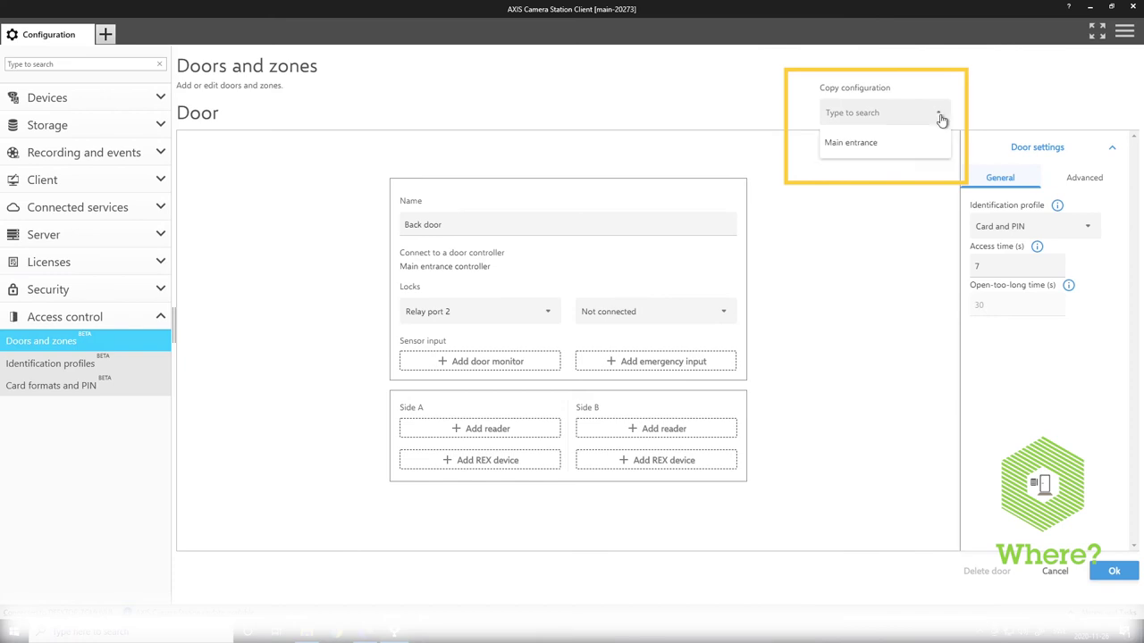
click(871, 144)
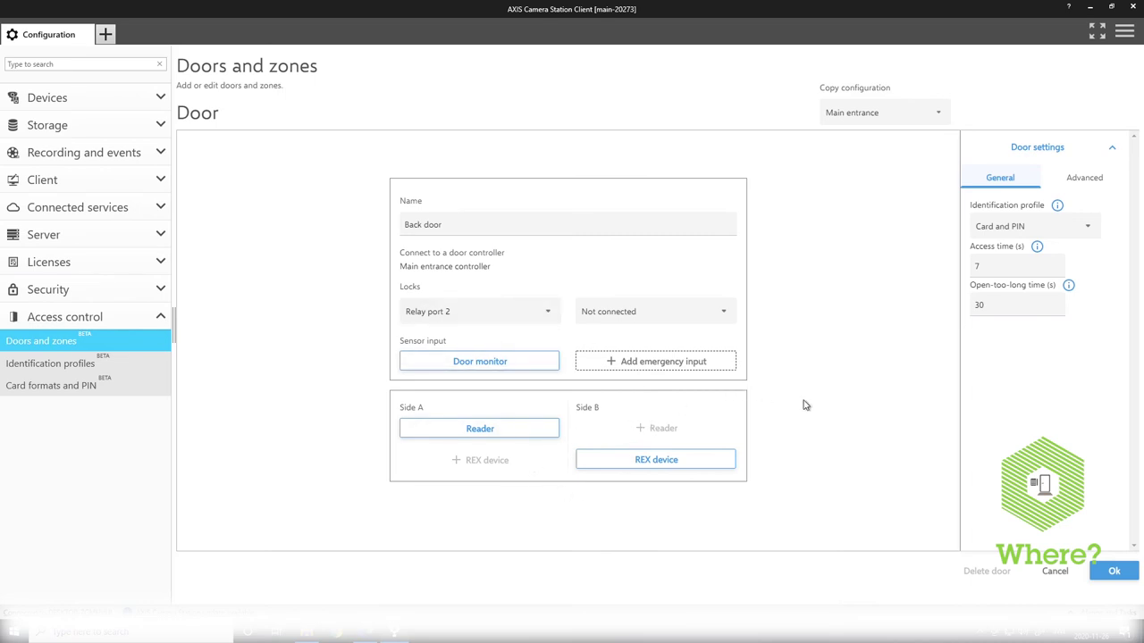
click(1127, 579)
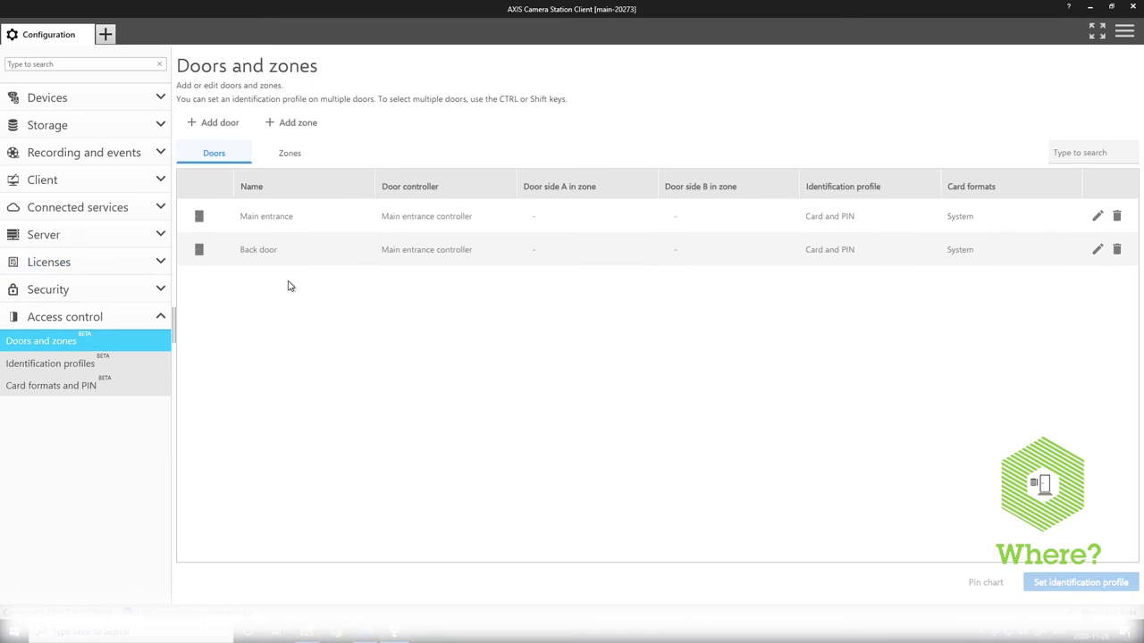
Create a zone named Office and add Main entrance to it as a perimeter door.
click(306, 163)
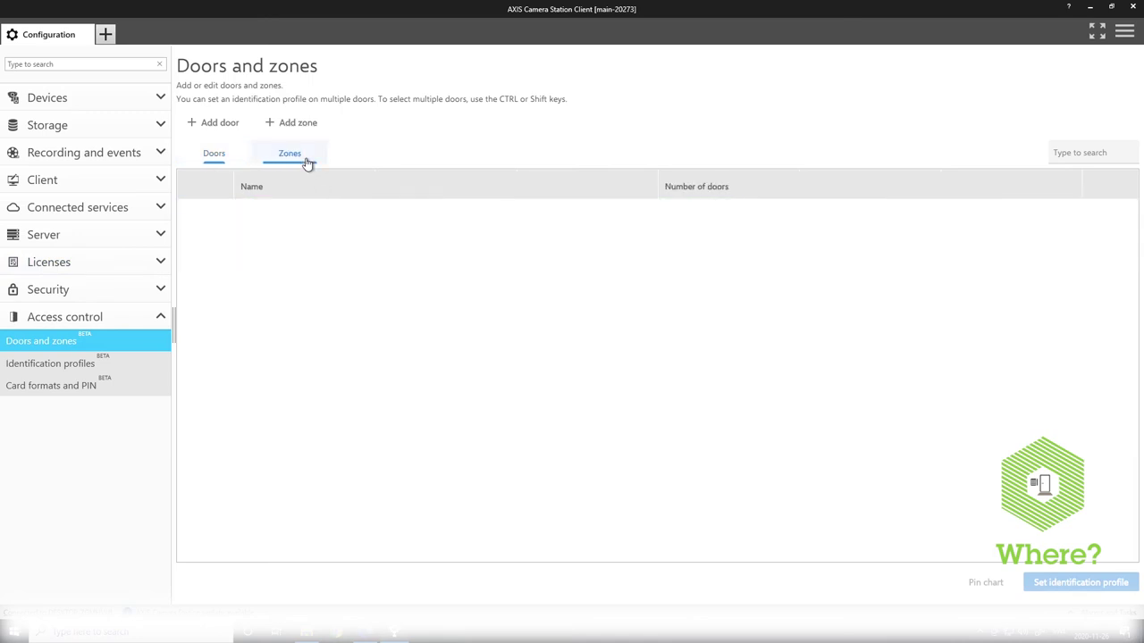
click(237, 157)
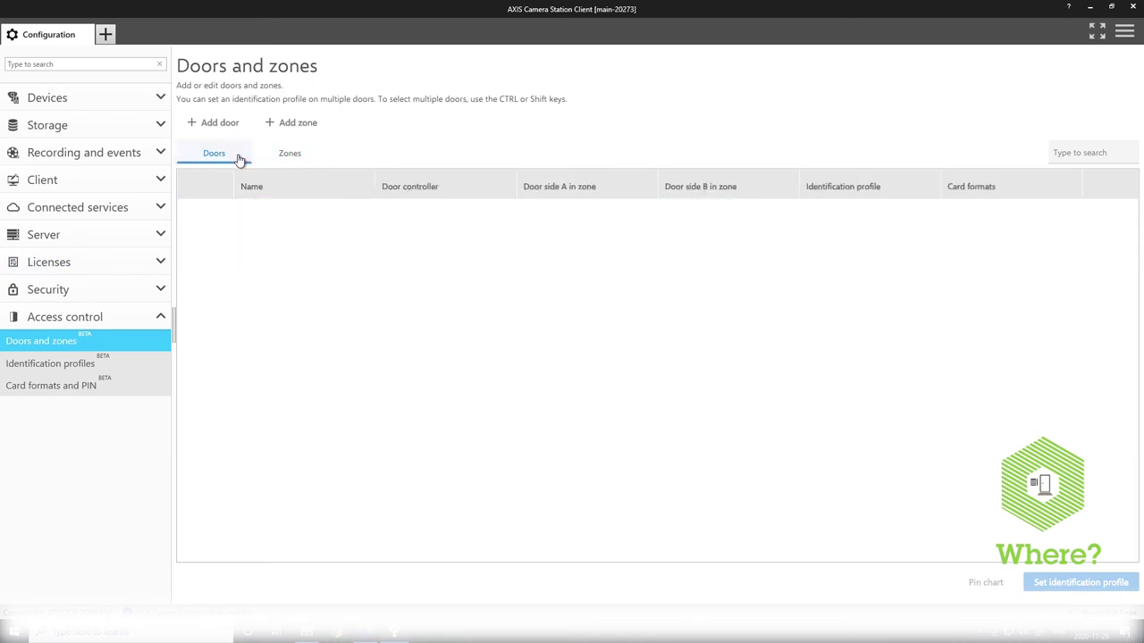
click(302, 127)
click(307, 174)
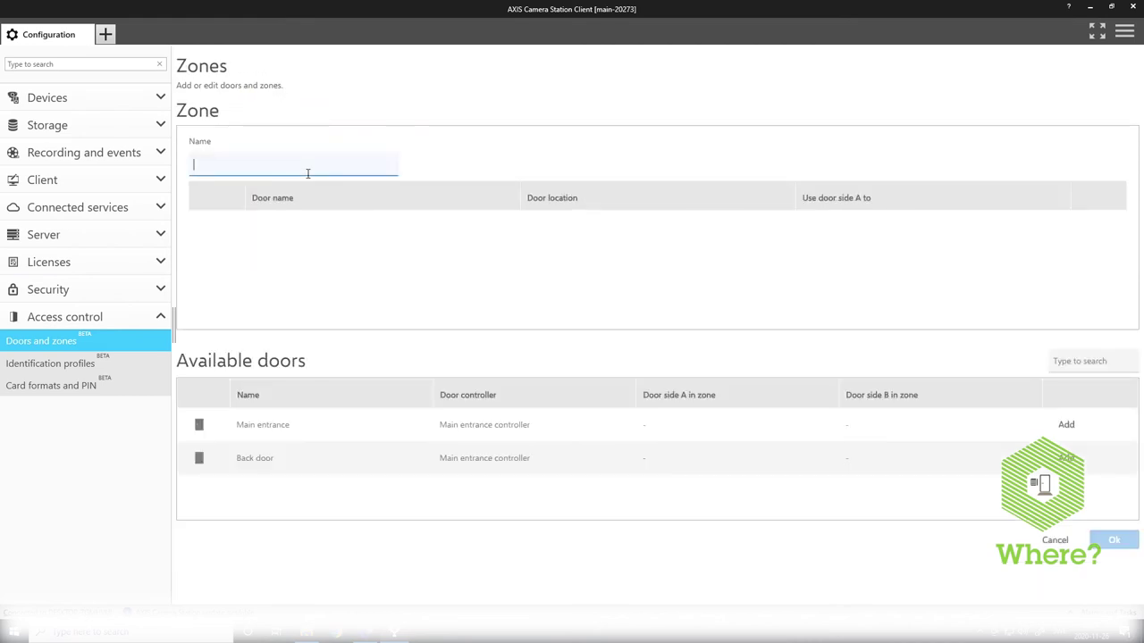
text(Office)
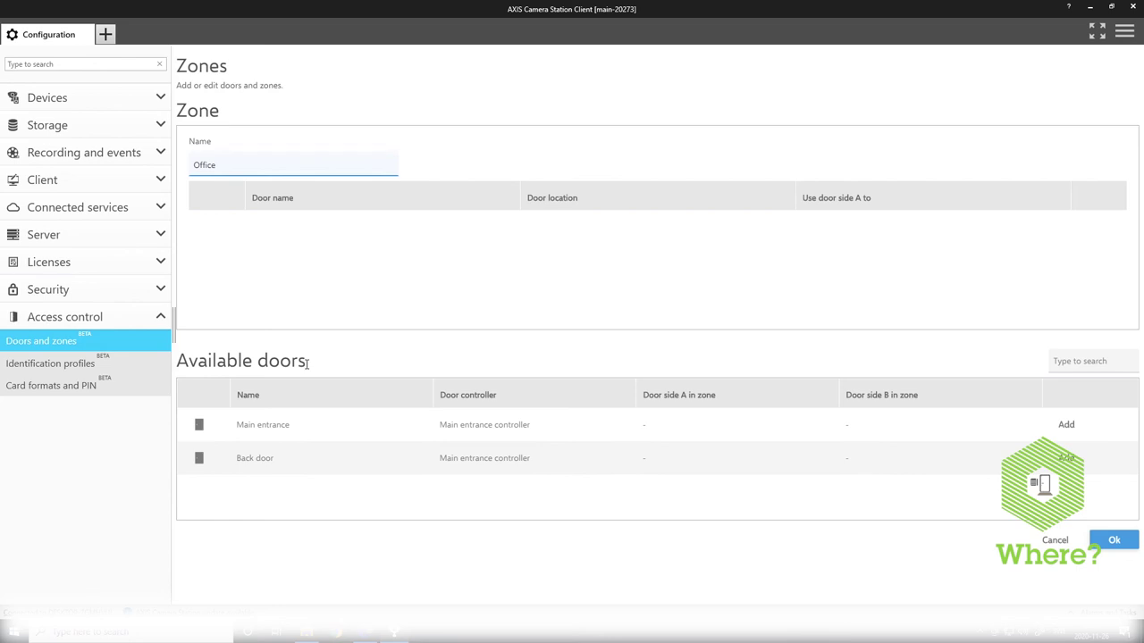
click(327, 435)
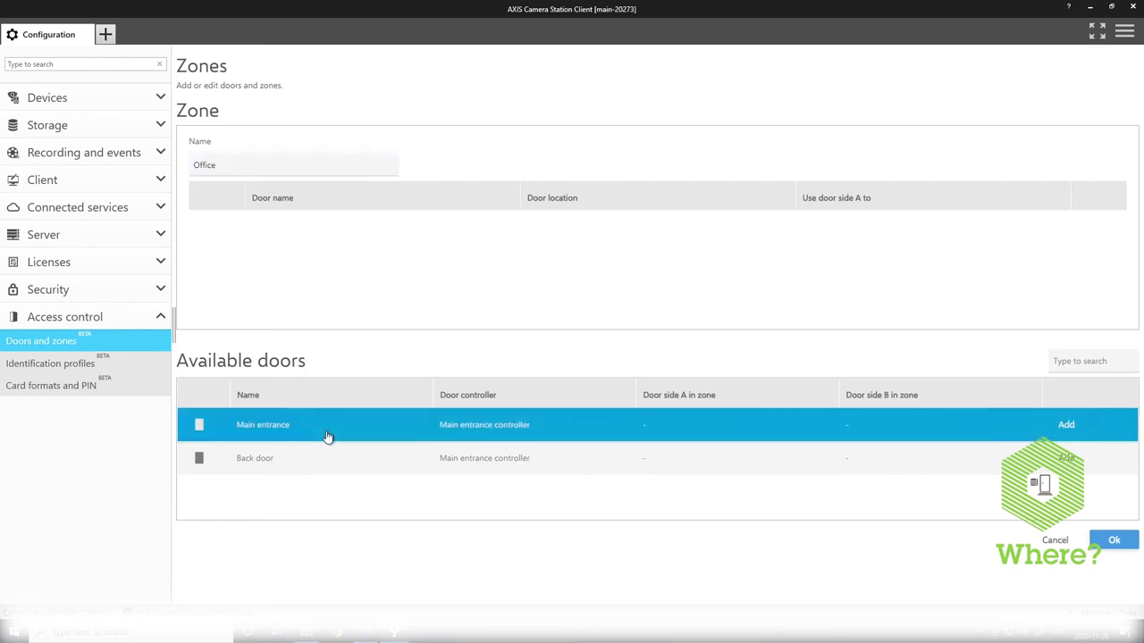
click(1077, 432)
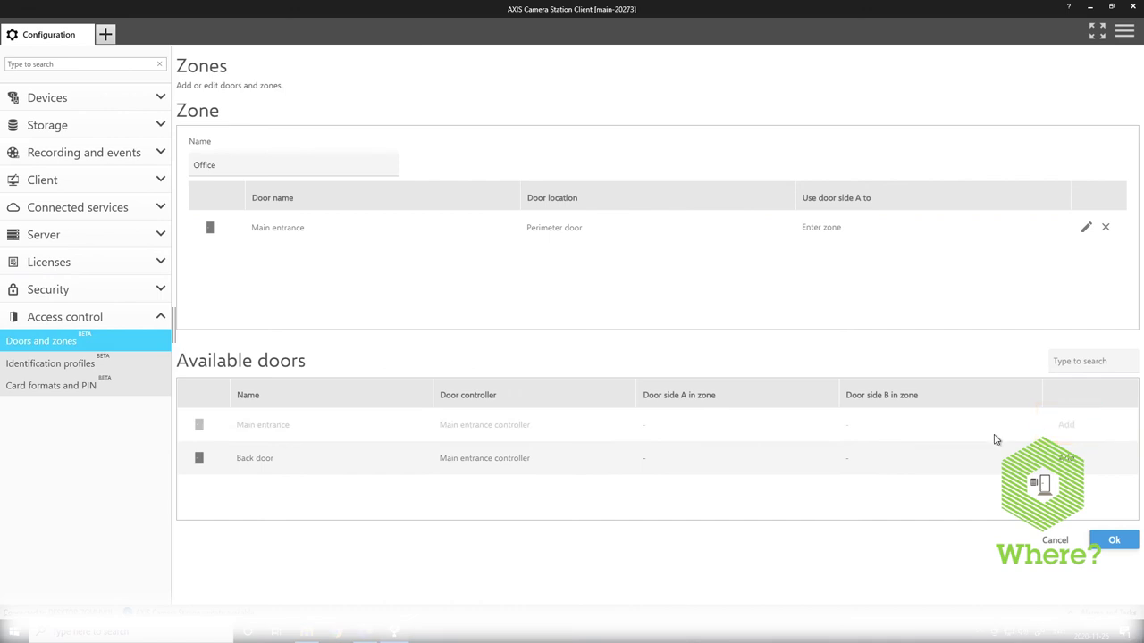
Review Main entrance's door settings without changes, then remove it from the Office zone and re-add it.
click(1090, 234)
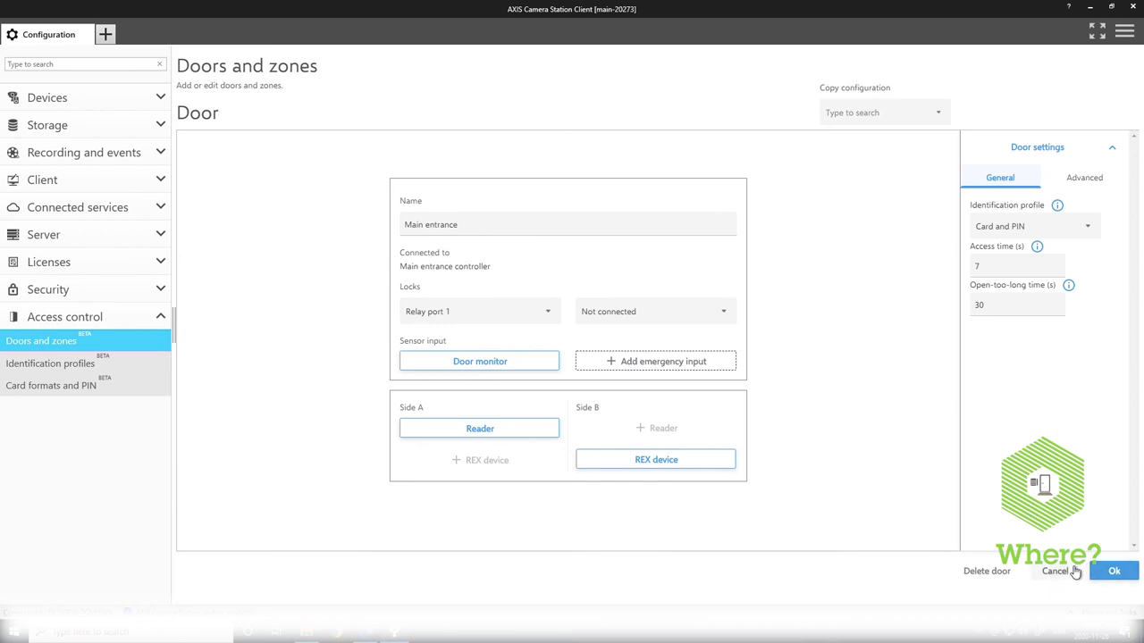
click(1070, 571)
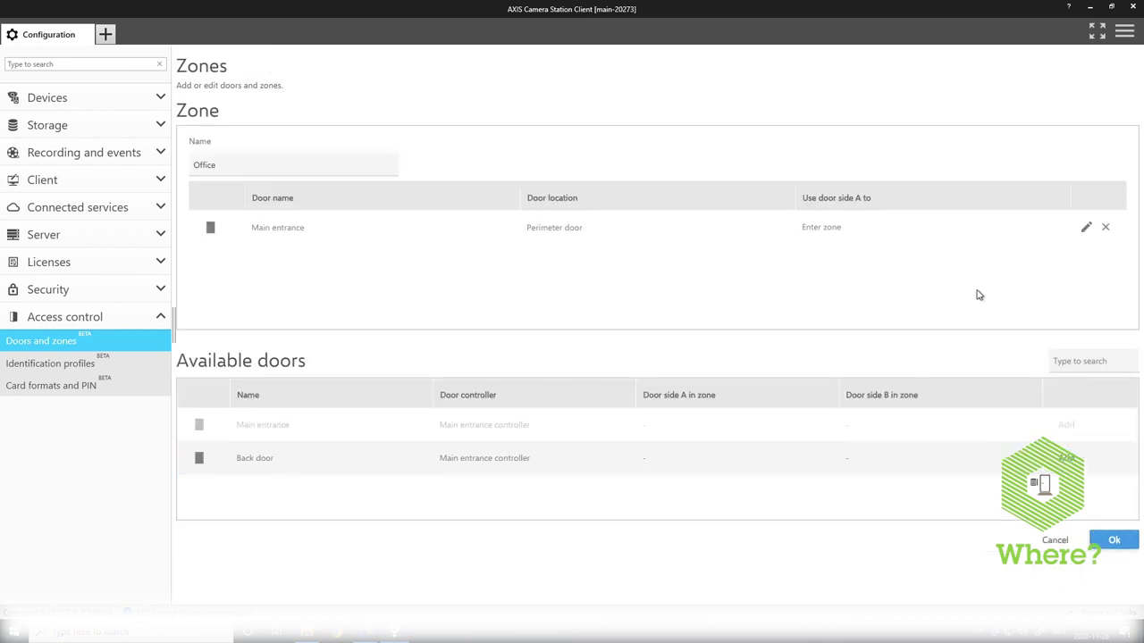
click(1106, 230)
click(1069, 427)
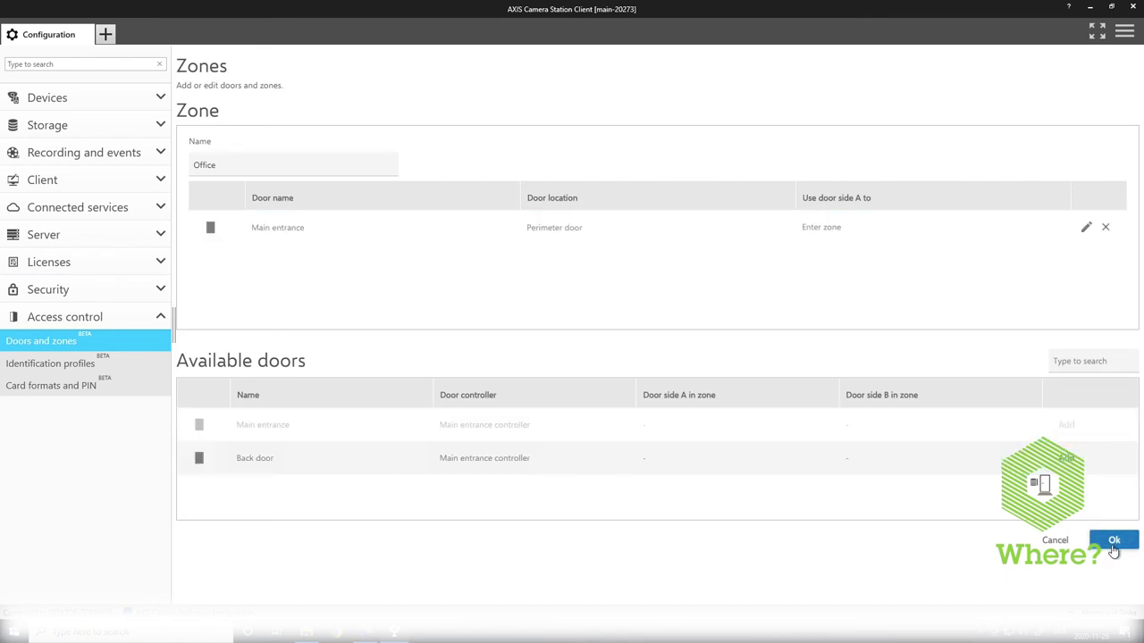
Switch Main entrance's side A to leave the zone, then restore it to Enter zone.
click(856, 224)
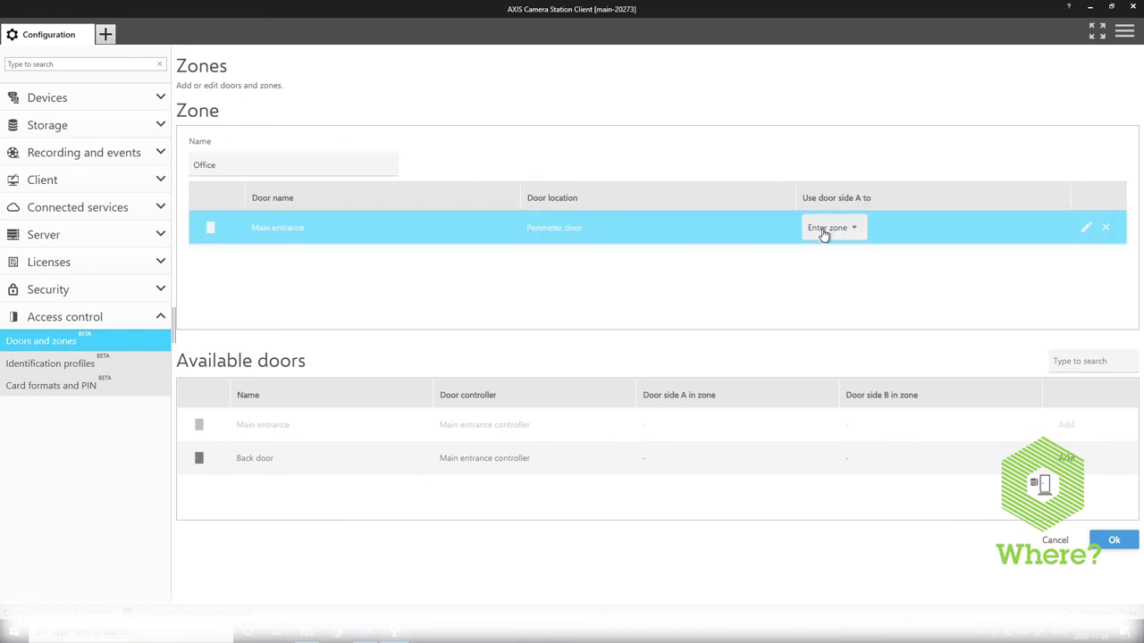
click(824, 230)
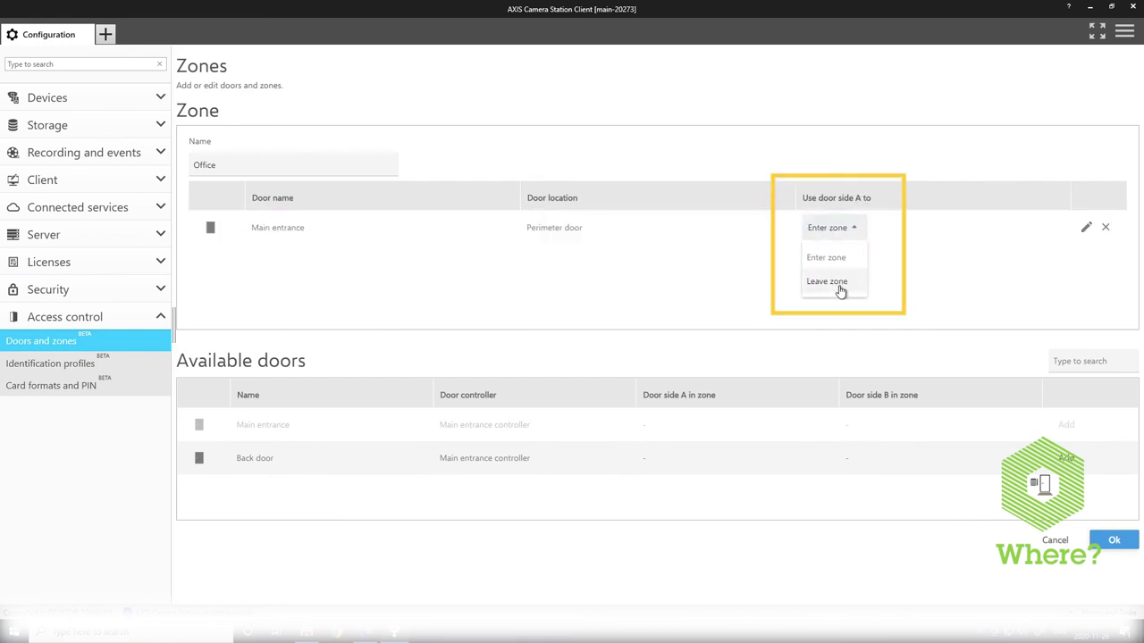
click(838, 289)
click(850, 227)
click(849, 227)
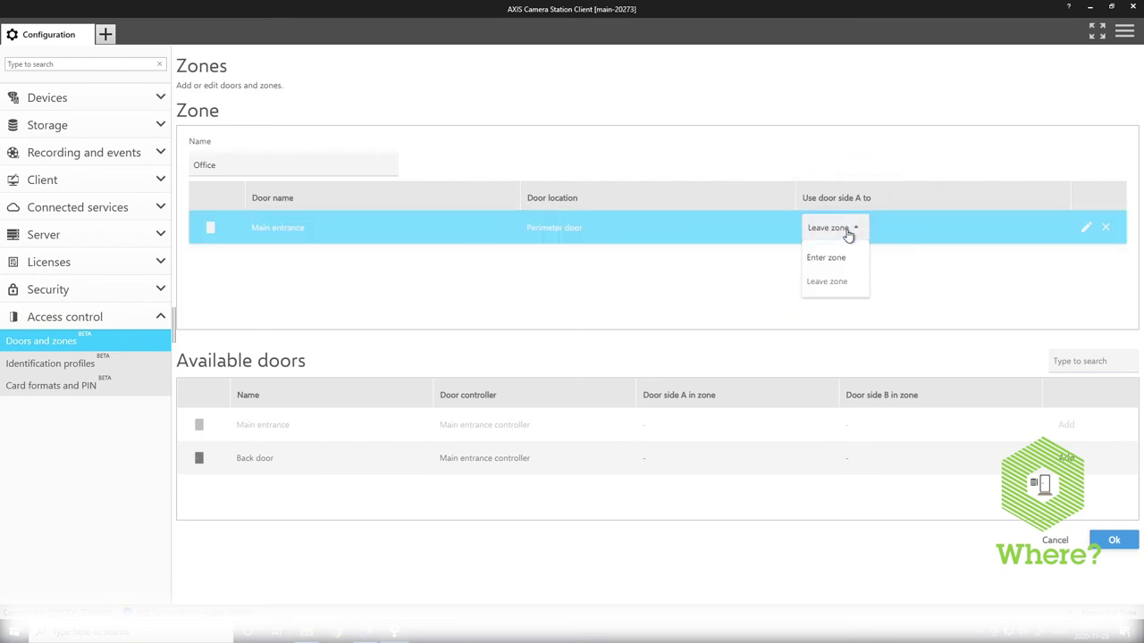
click(842, 259)
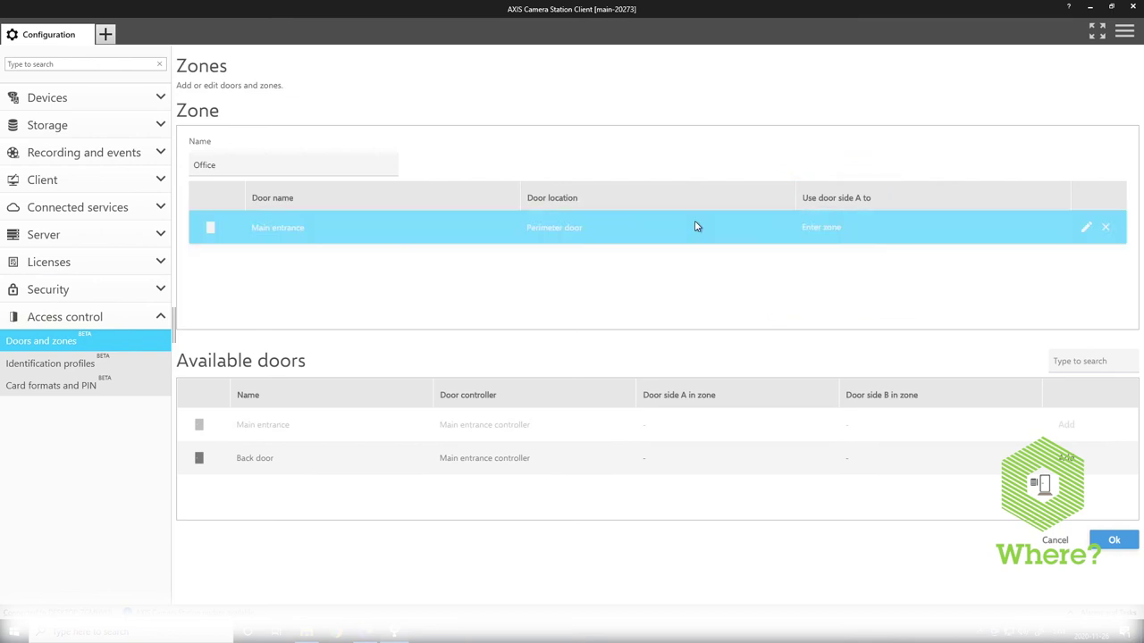
Change Main entrance to an internal door and back to Perimeter door, then view Card formats and PIN.
click(582, 231)
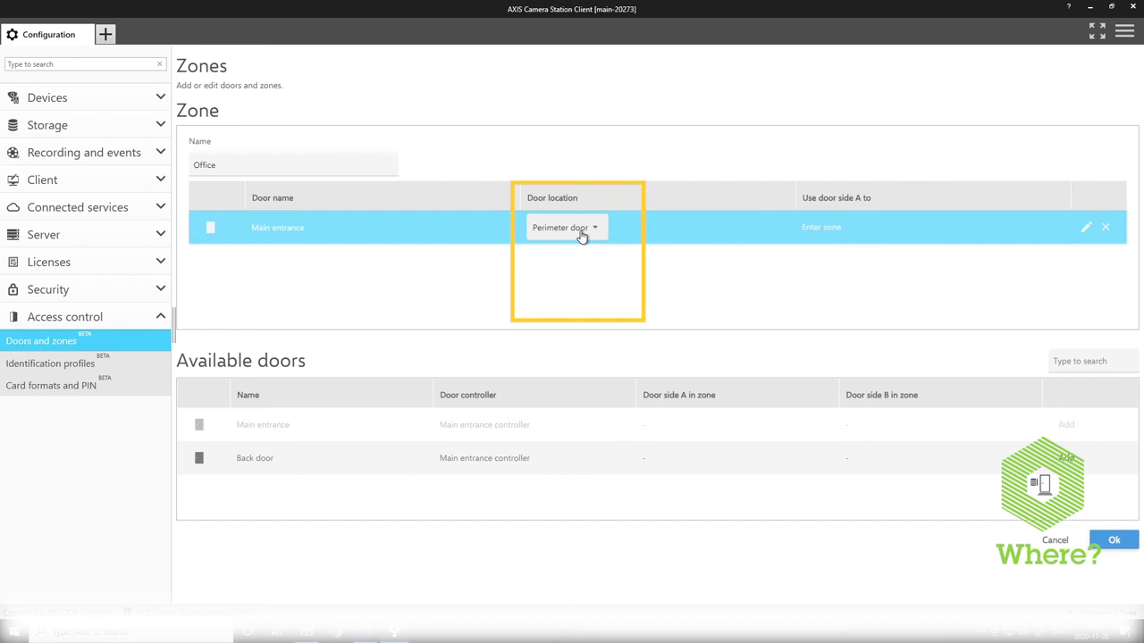
click(582, 230)
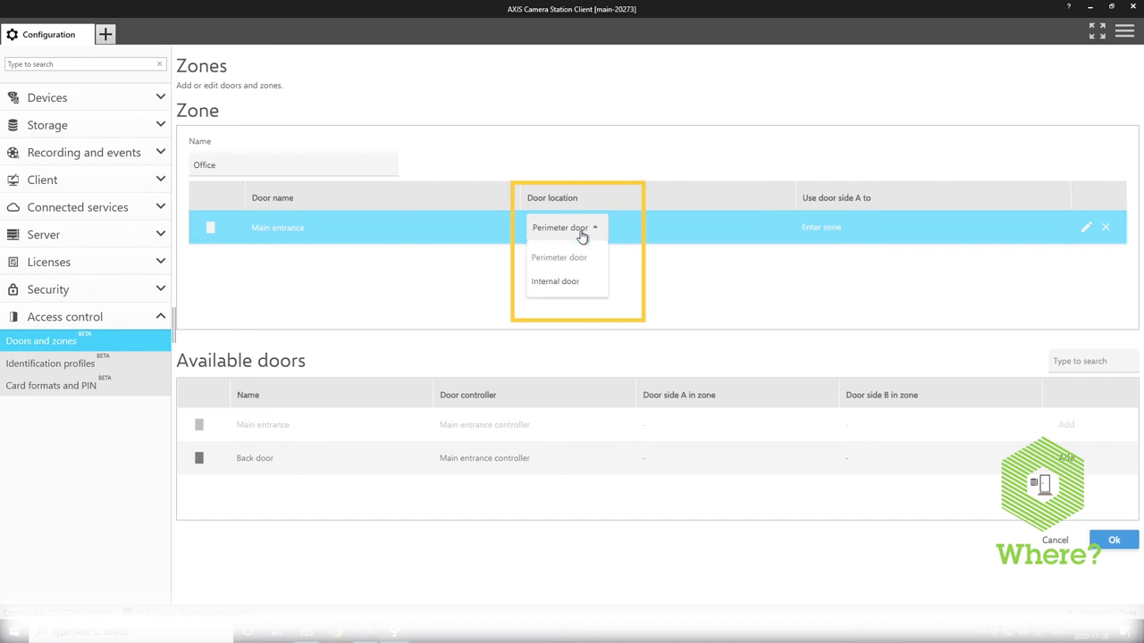
click(576, 282)
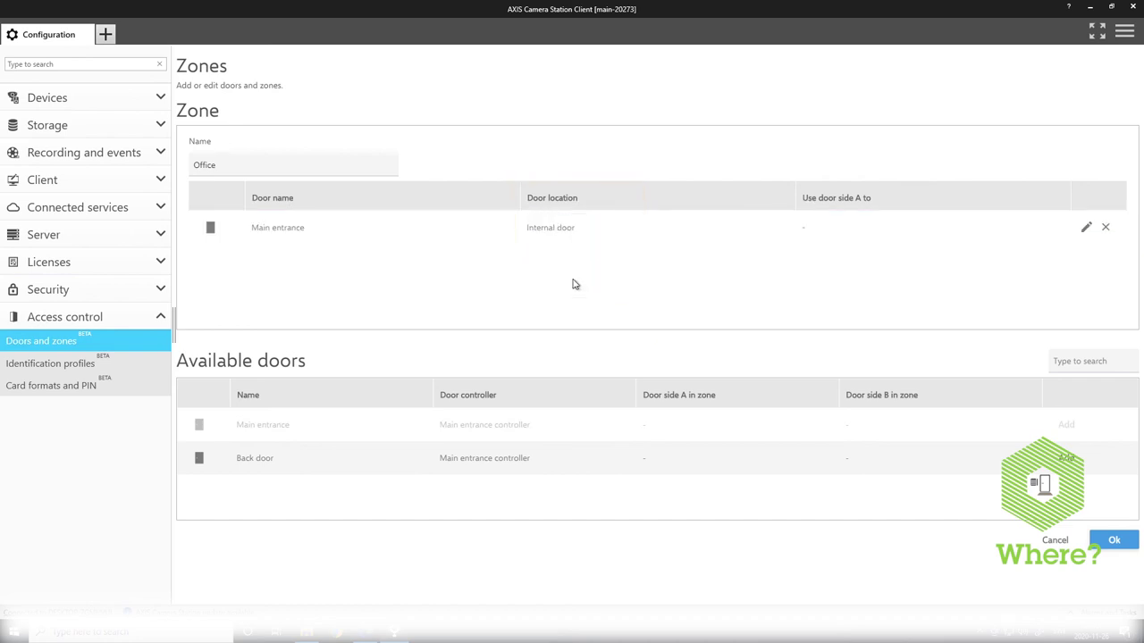
click(581, 231)
click(581, 231)
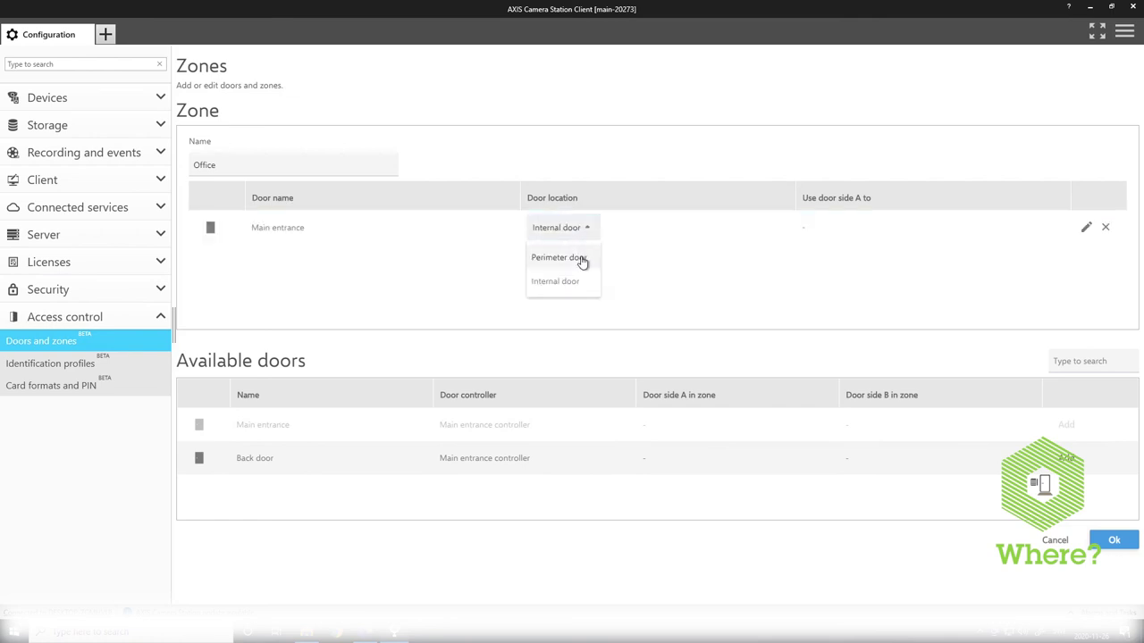
click(577, 258)
click(51, 385)
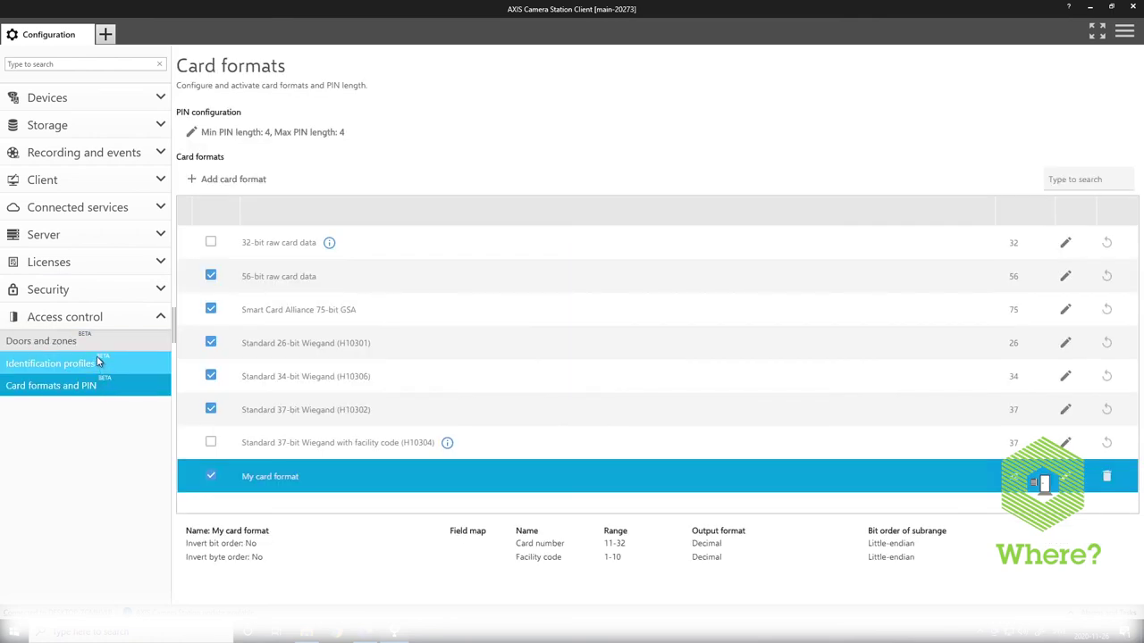
Return to Doors and zones to confirm Main entrance is listed in the Office zone.
click(94, 348)
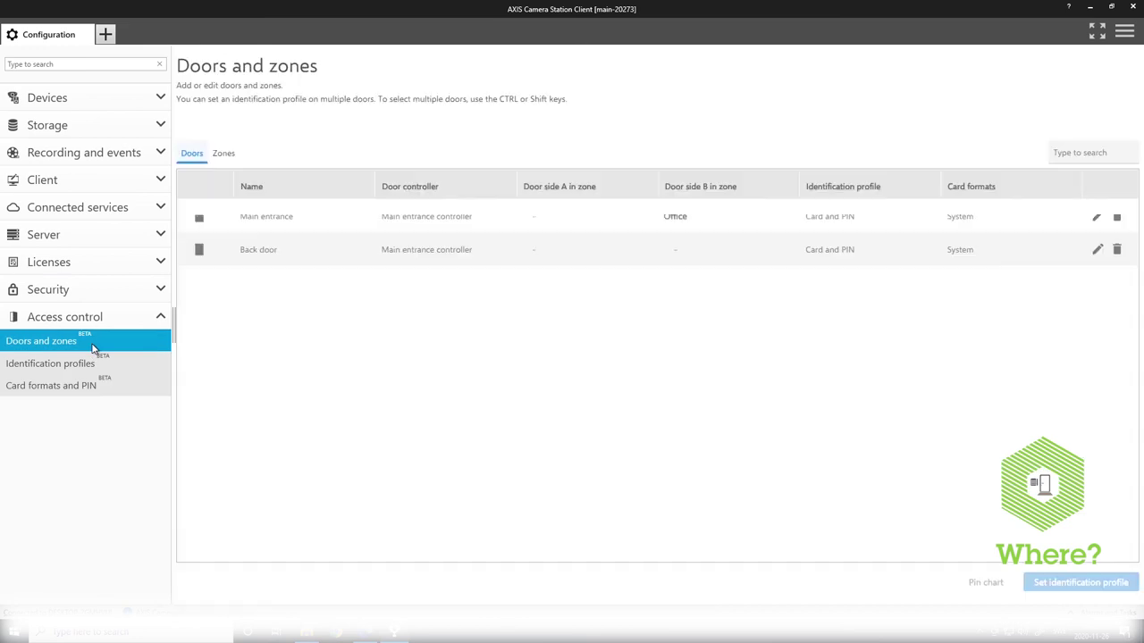